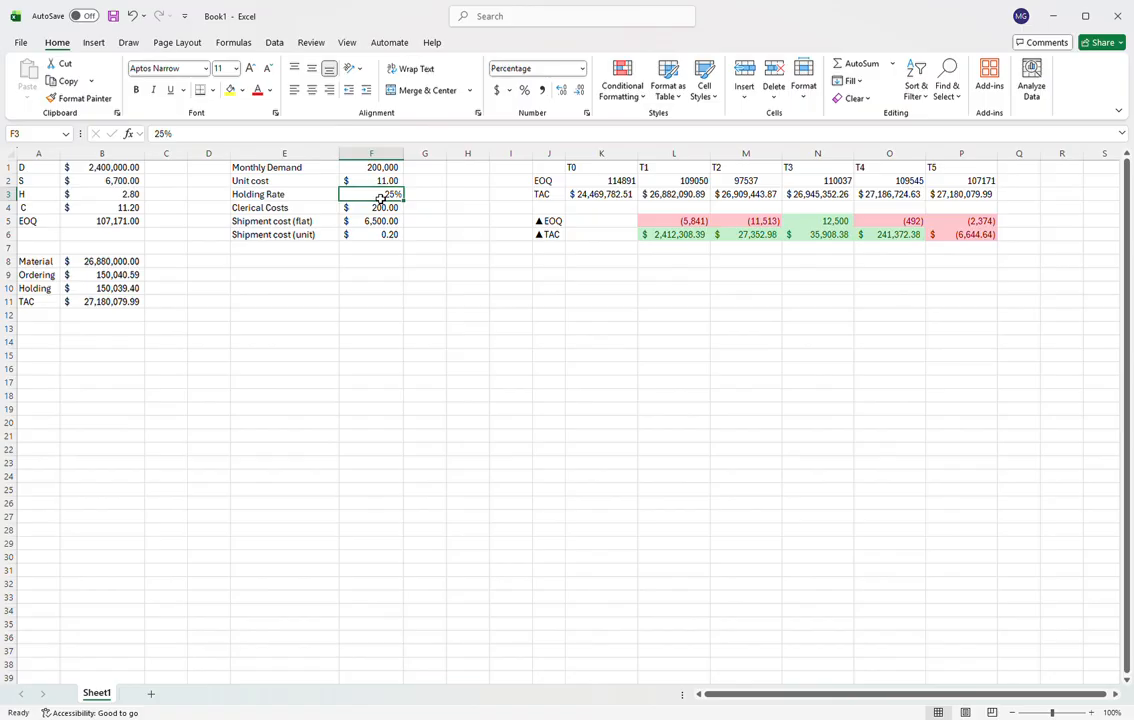
# Set the Holding Rate to 20% and the Unit cost to 10
pyautogui.write('20%')
pyautogui.press('Return')
pyautogui.click(383, 181)
pyautogui.write('10')
pyautogui.press('Return')
# Set the flat Shipment cost to 5000 and the Clerical Costs to 500
pyautogui.click(389, 221)
pyautogui.write('5000')
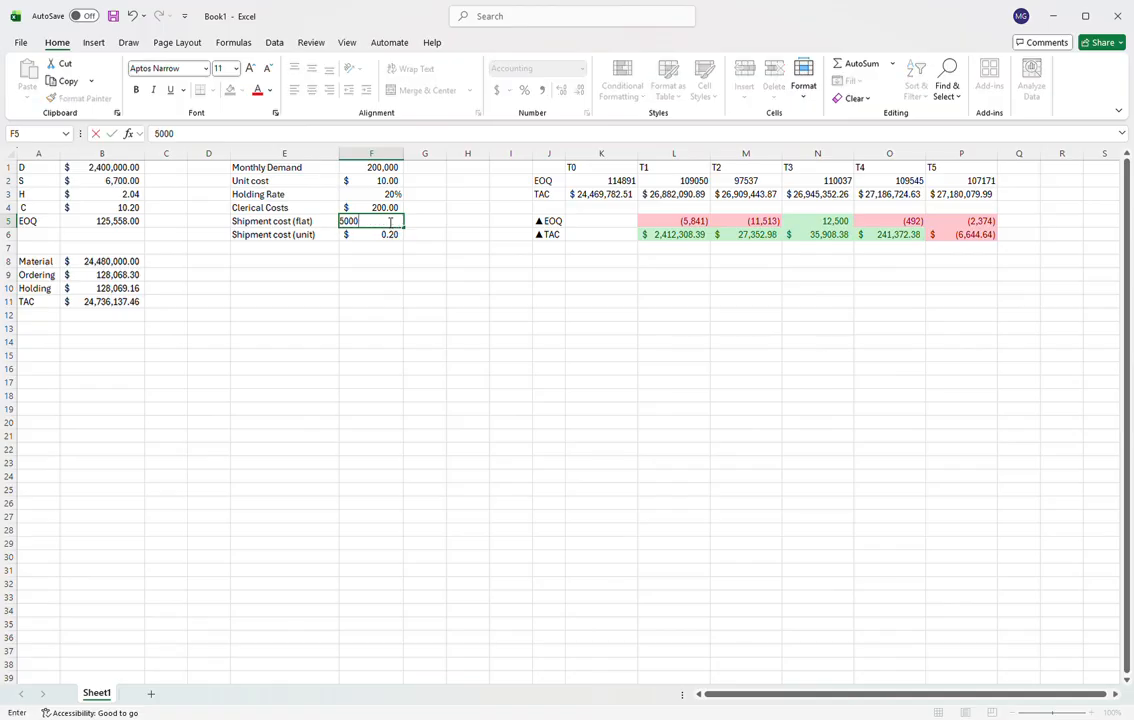
pyautogui.press('Return')
pyautogui.click(389, 208)
pyautogui.write('500')
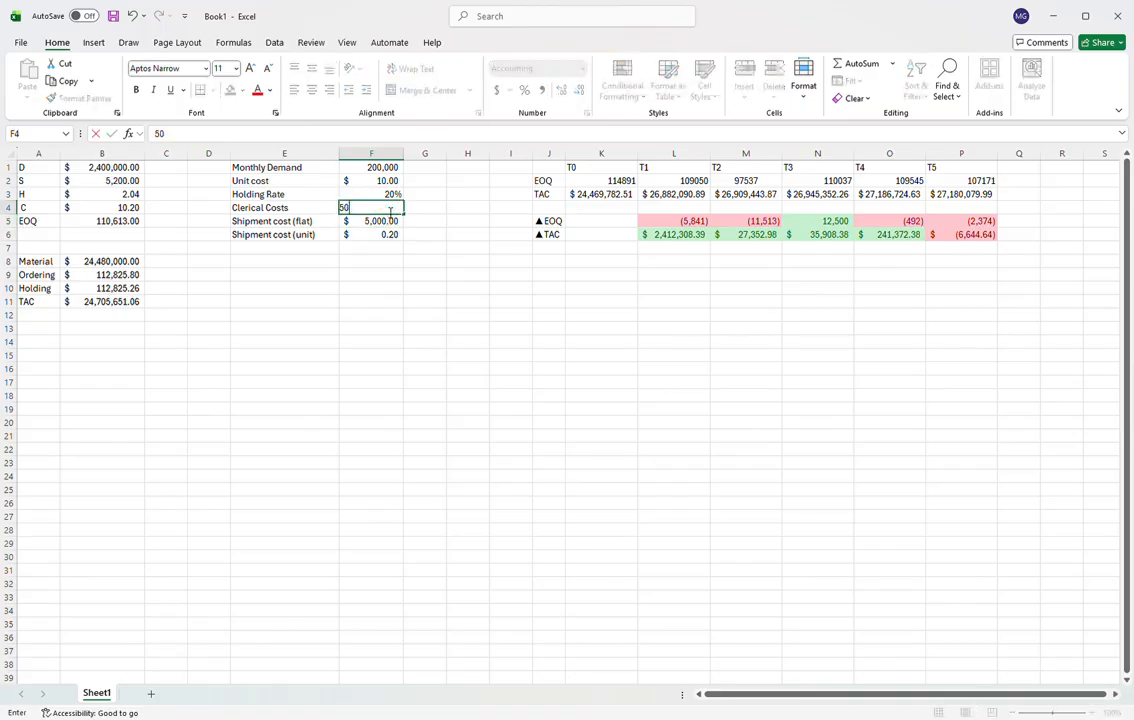
pyautogui.press('Return')
# Set the per-unit Shipment cost to 0.10
pyautogui.press('Return')
pyautogui.write('.1')
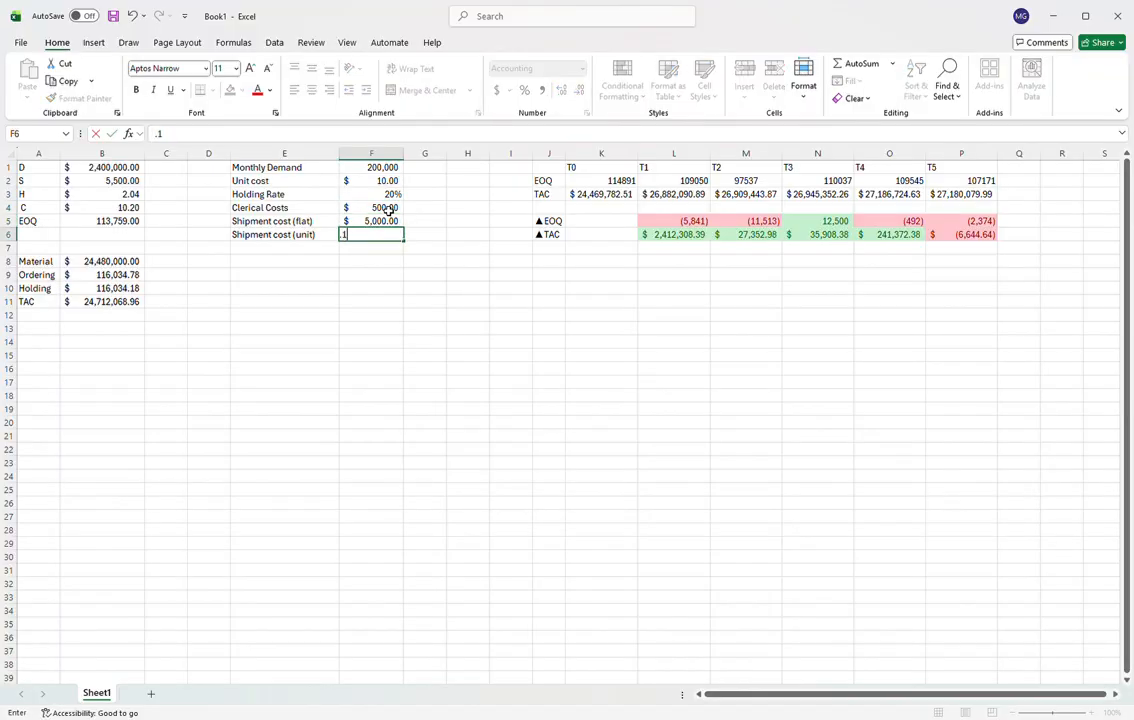
pyautogui.press('Return')
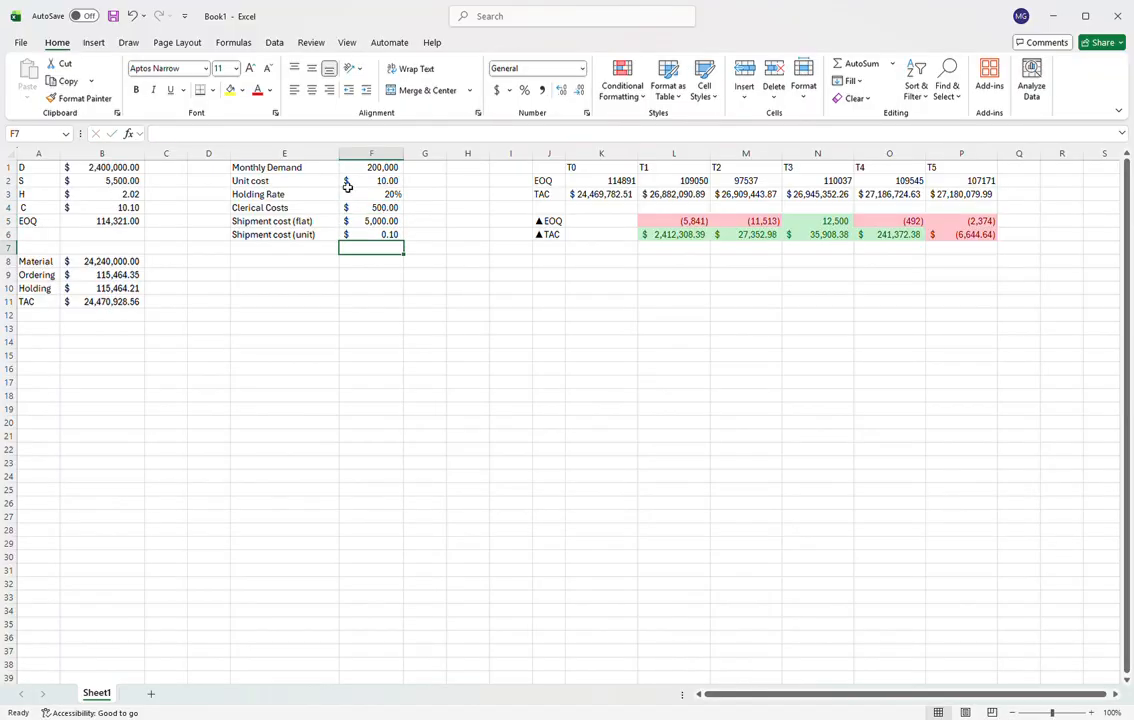
# Change the H formula in B3 to =F2*F3, so holding cost uses the Unit cost instead of C
pyautogui.click(128, 193)
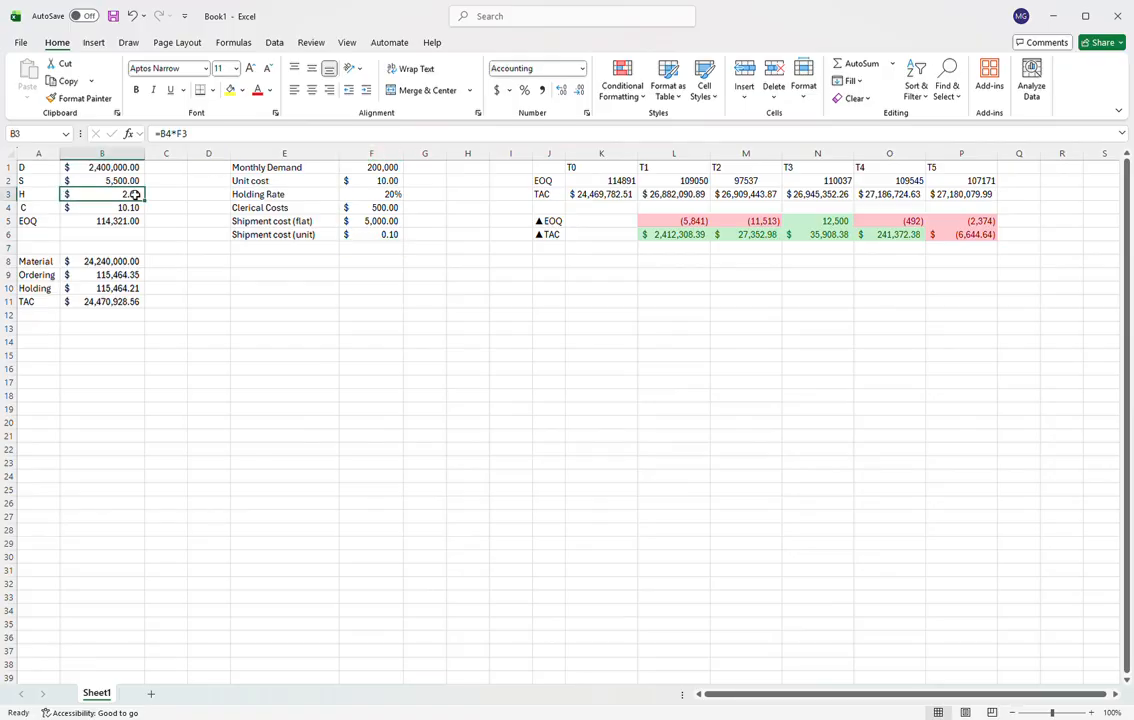
pyautogui.click(200, 134)
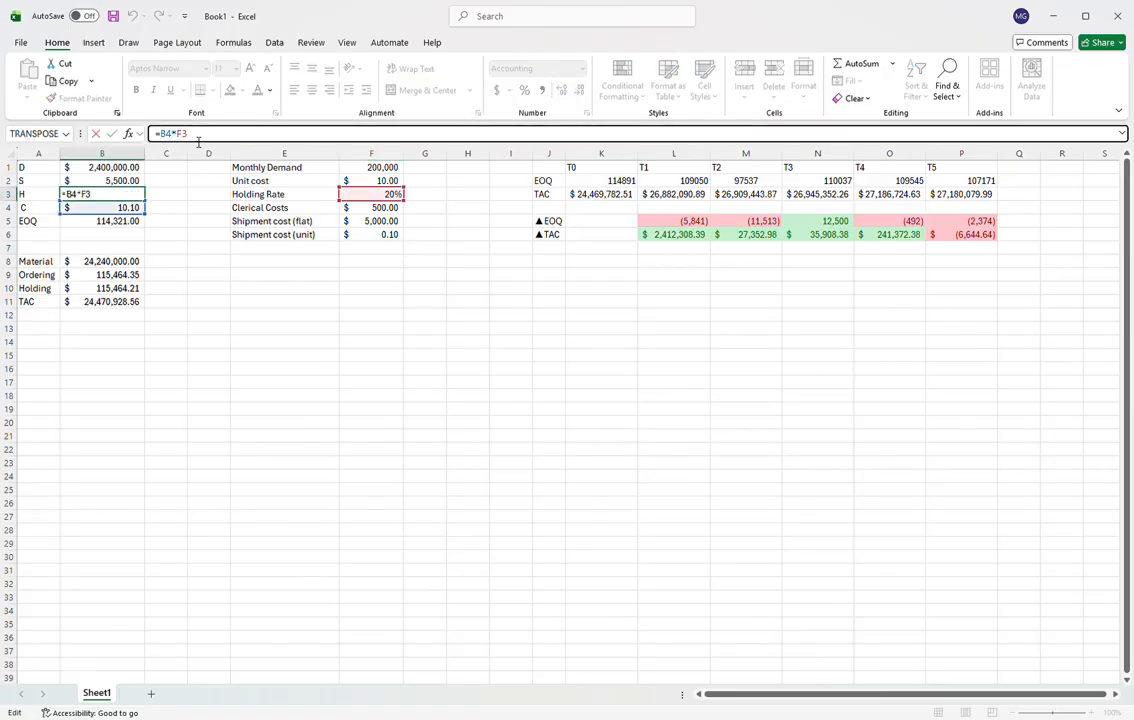
pyautogui.doubleClick(165, 134)
pyautogui.press('BackSpace')
pyautogui.click(372, 182)
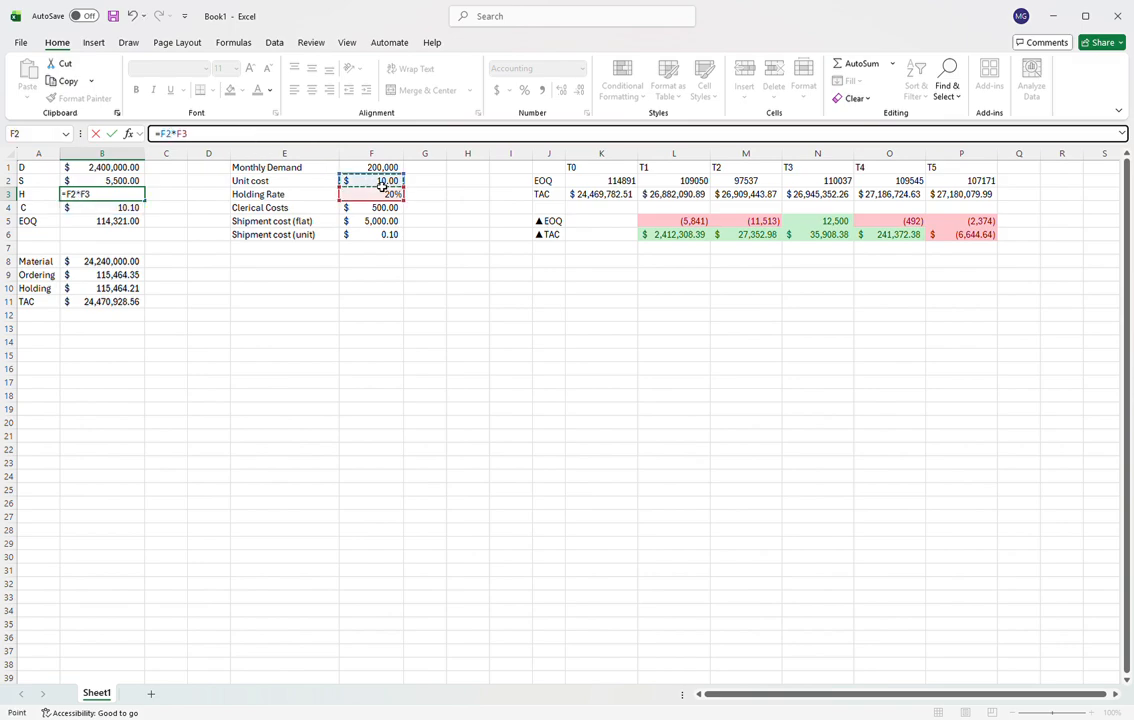
pyautogui.press('Return')
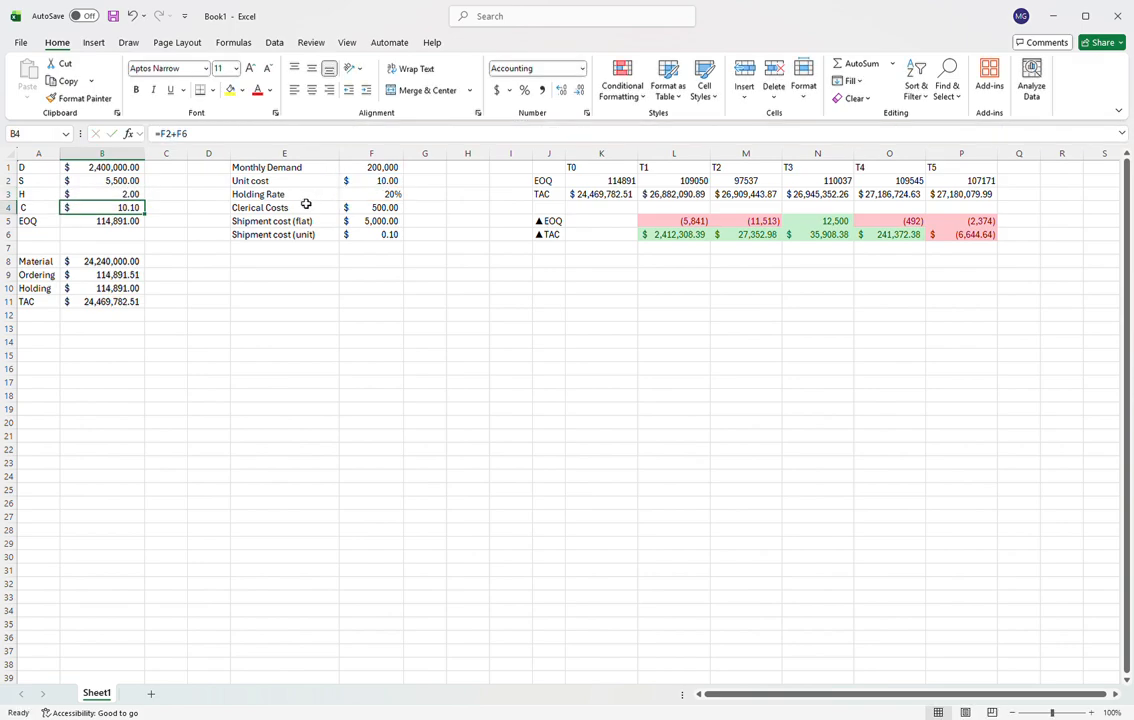
# Review the formulas behind D, S, H, C and EOQ in column B to see how they use the inputs
pyautogui.click(215, 262)
pyautogui.moveTo(89, 167); pyautogui.dragTo(37, 172)
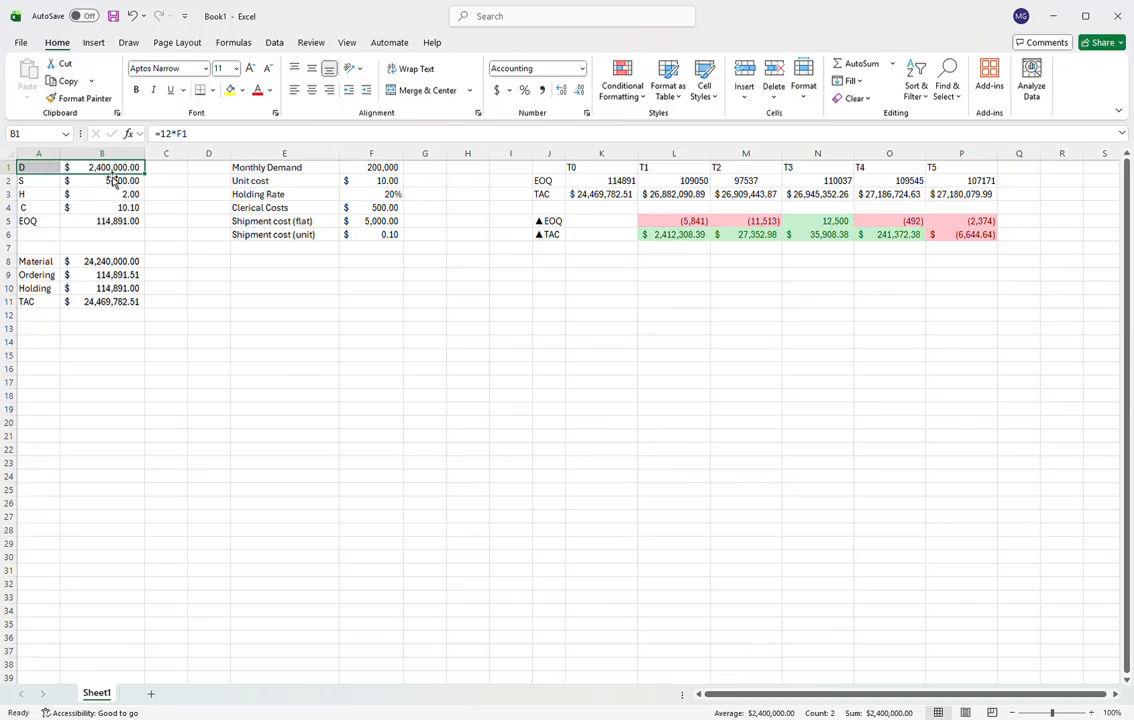
pyautogui.click(113, 181)
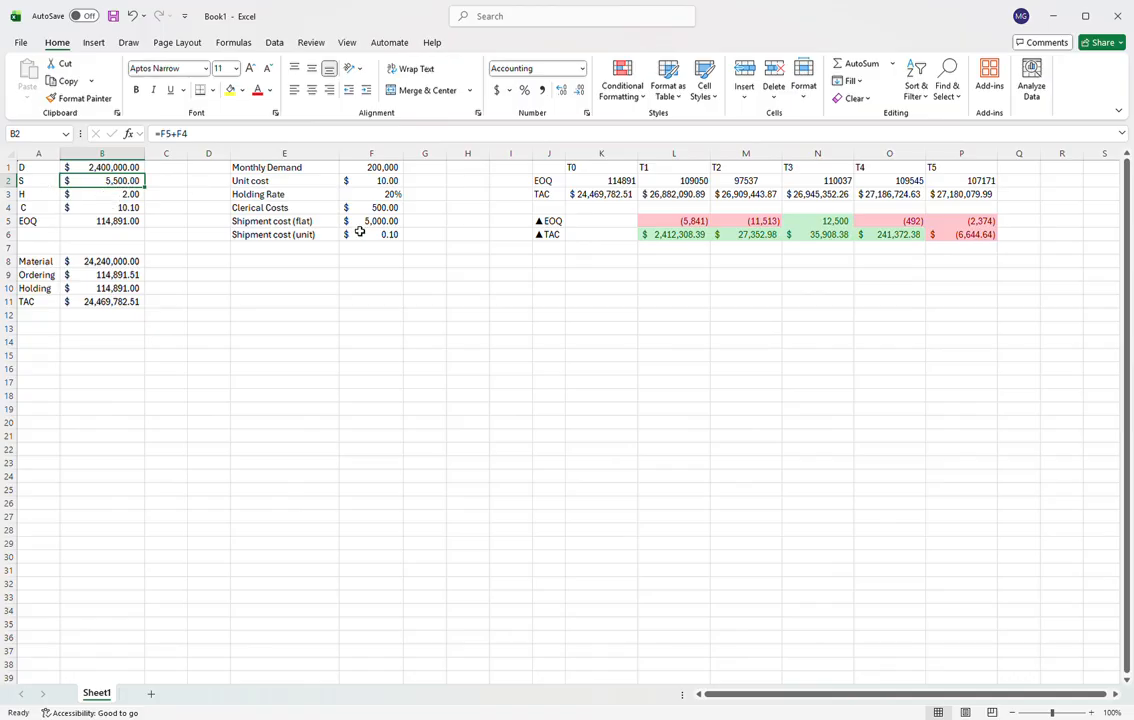
pyautogui.click(116, 196)
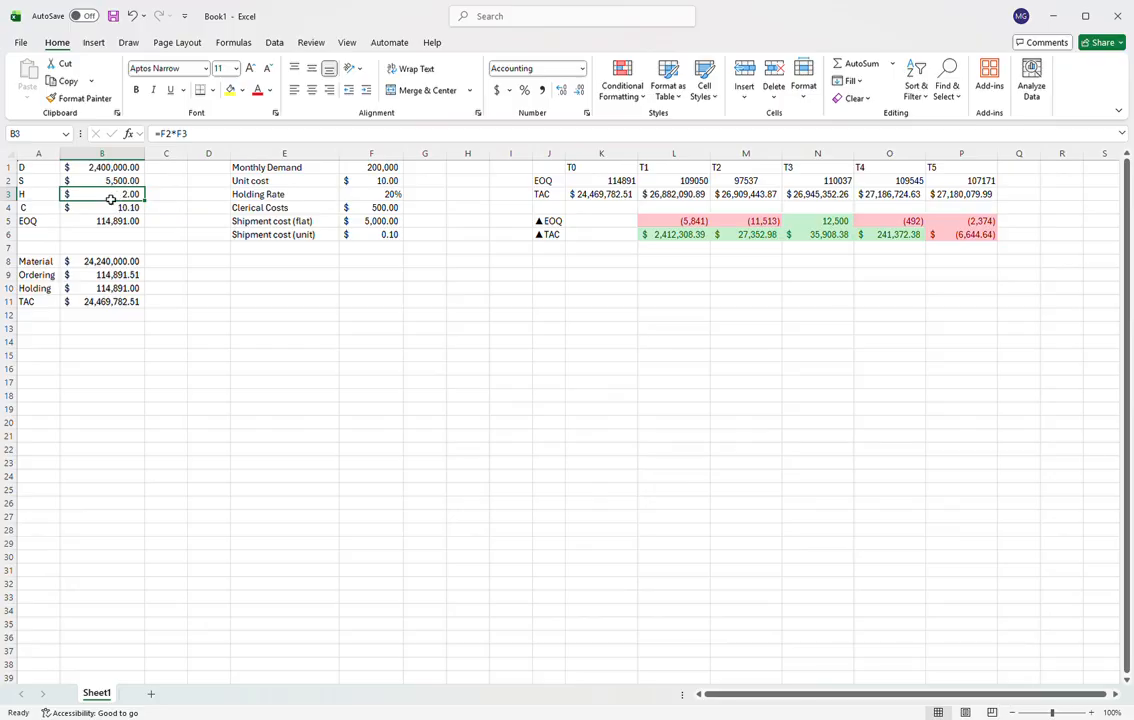
pyautogui.click(125, 208)
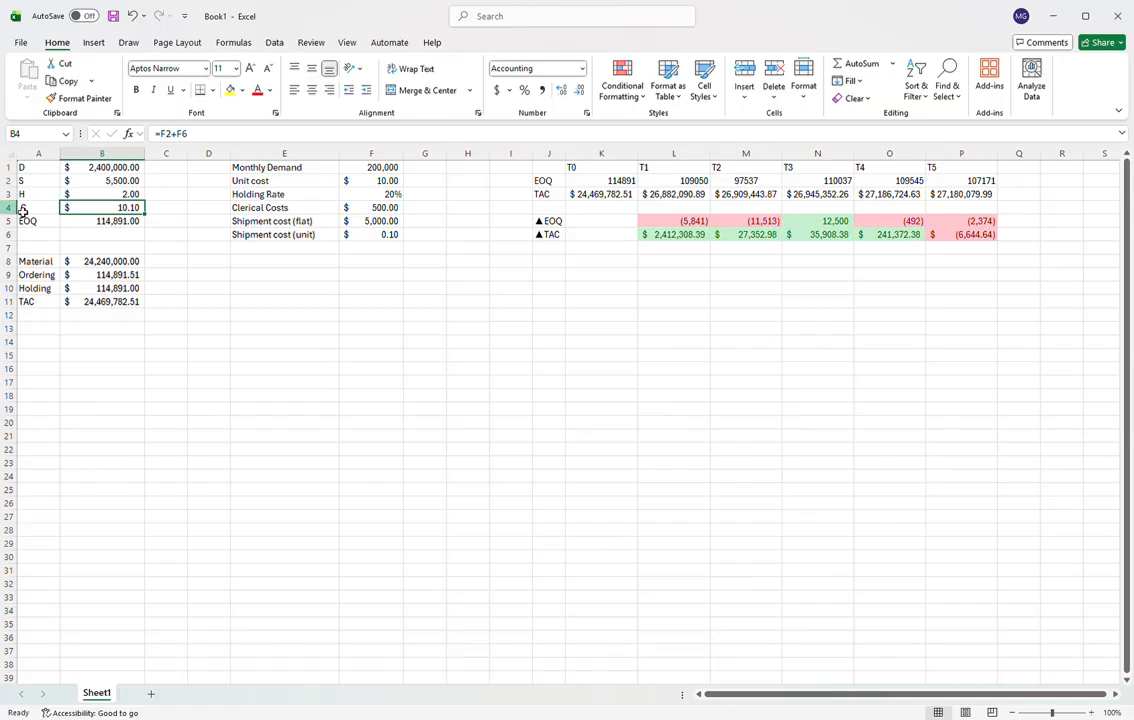
pyautogui.click(106, 237)
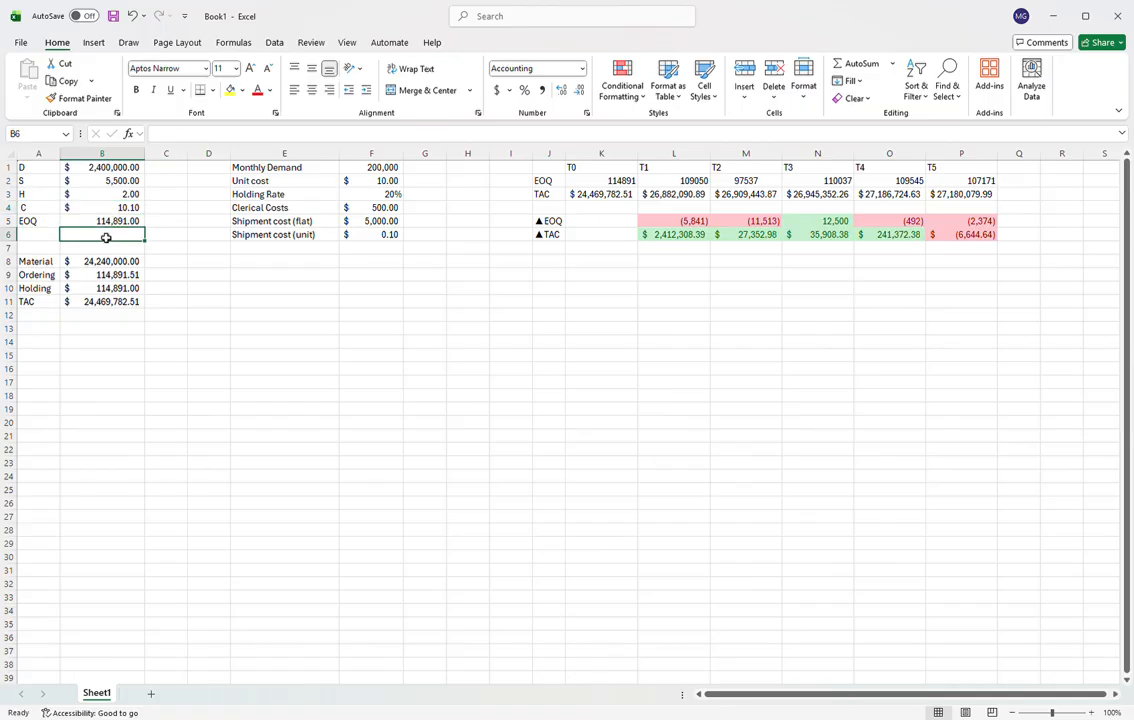
pyautogui.click(115, 261)
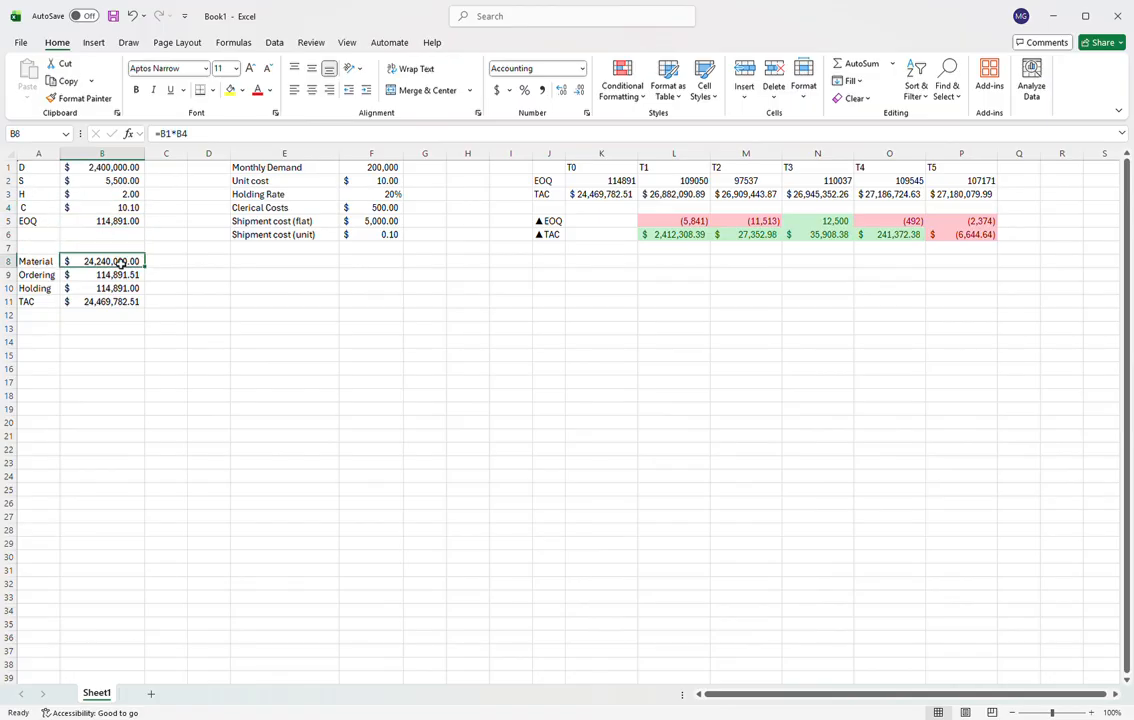
pyautogui.click(124, 221)
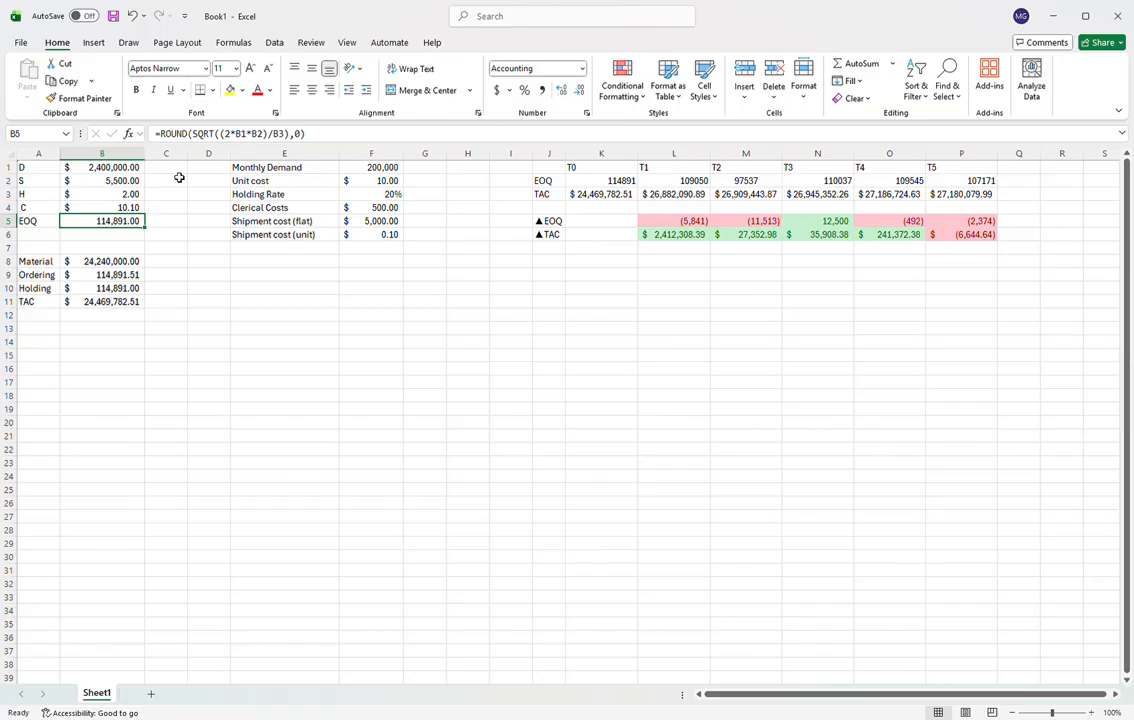
pyautogui.click(136, 238)
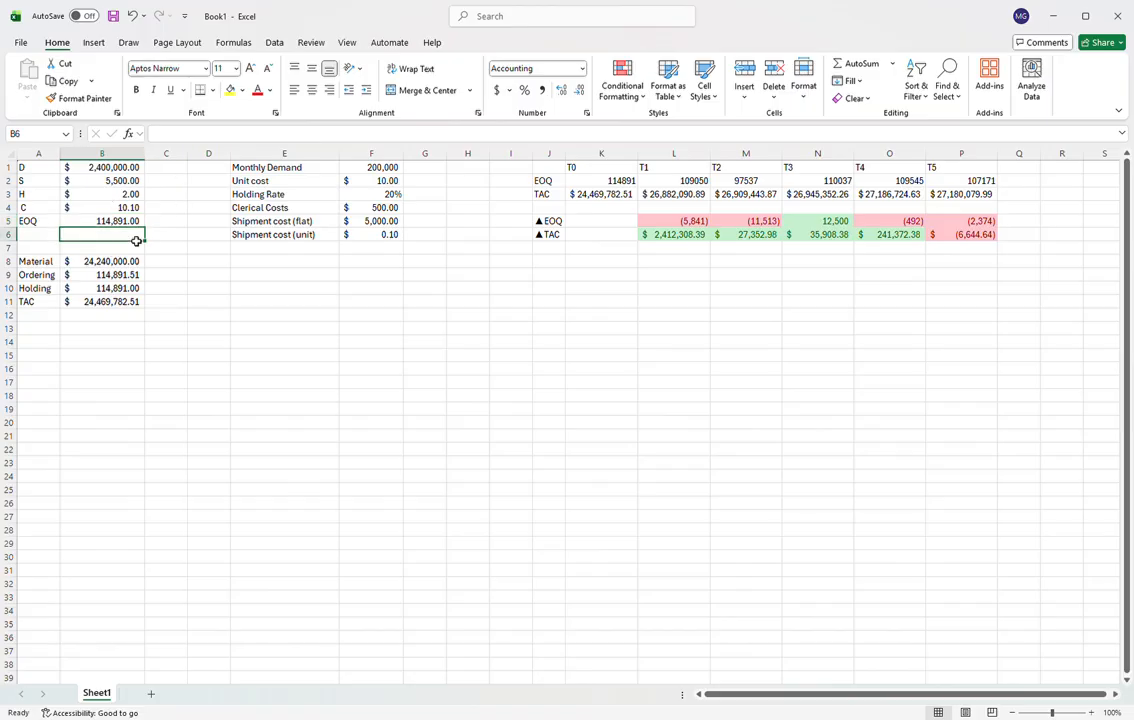
# Examine the formulas for Material, Ordering, Holding and TAC in B8:B11 and the cells they reference
pyautogui.click(120, 261)
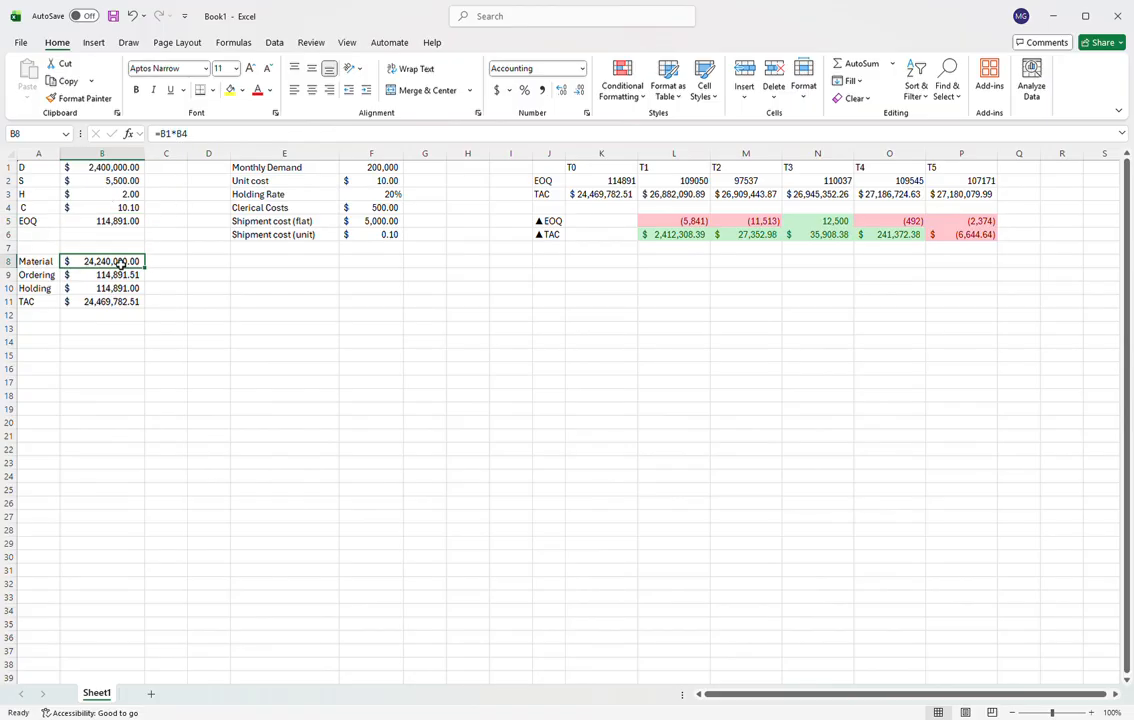
pyautogui.click(73, 300)
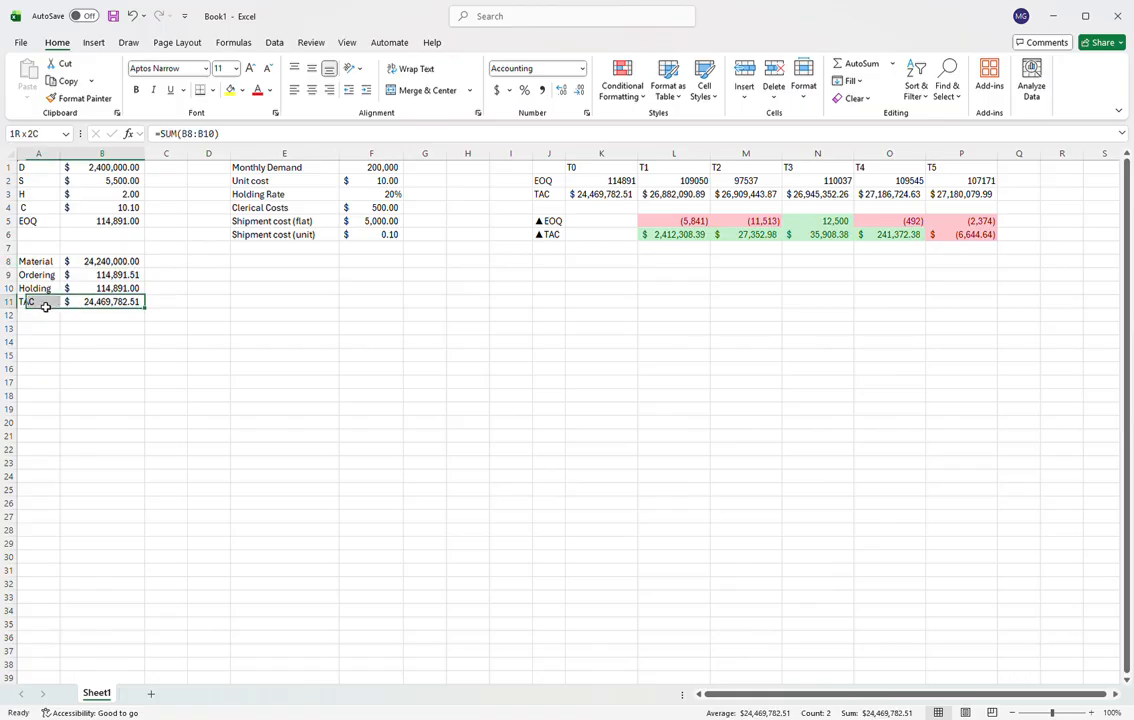
pyautogui.click(88, 265)
pyautogui.doubleClick(96, 262)
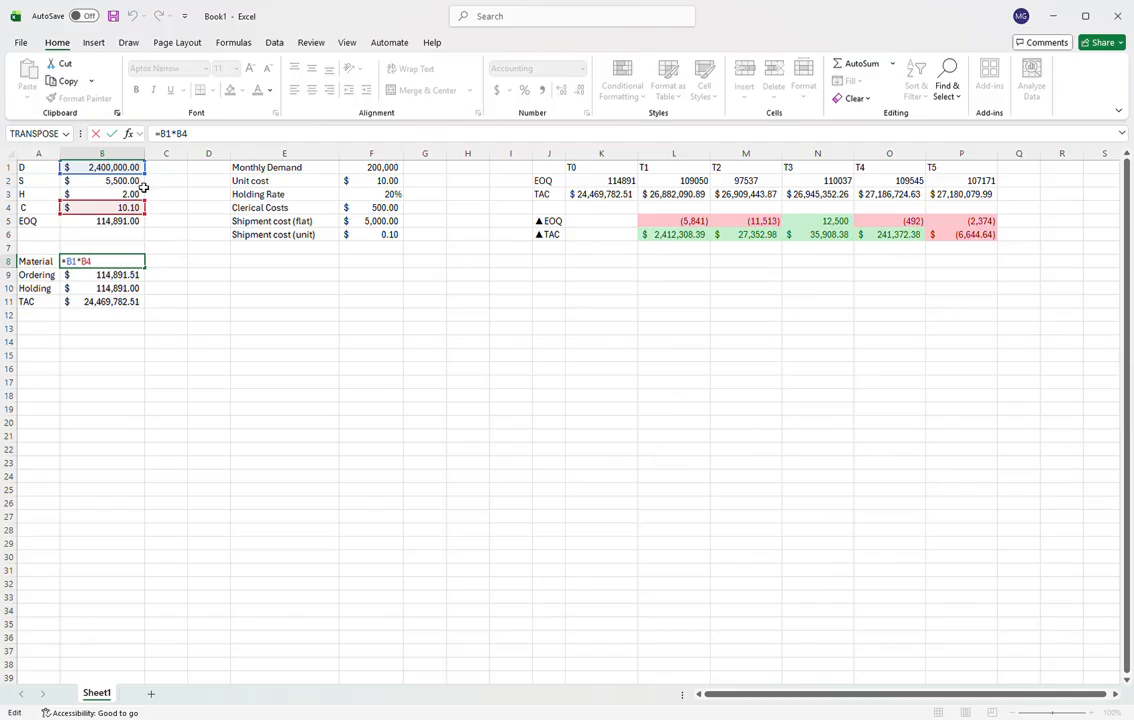
pyautogui.click(110, 275)
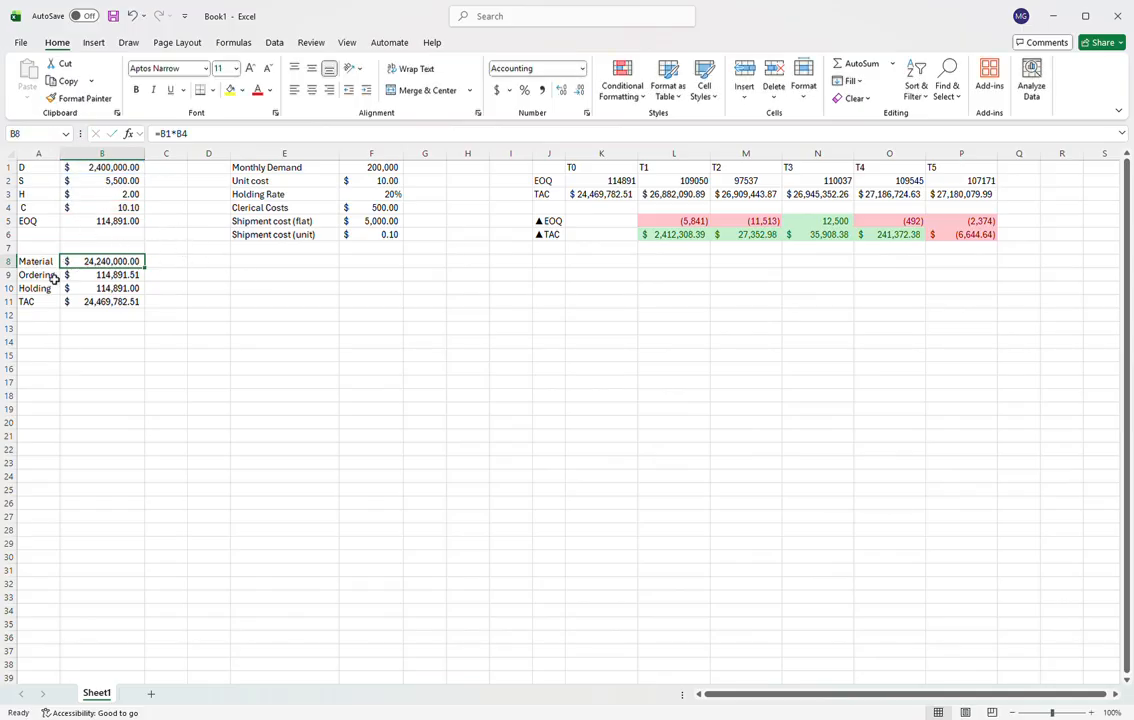
pyautogui.doubleClick(110, 278)
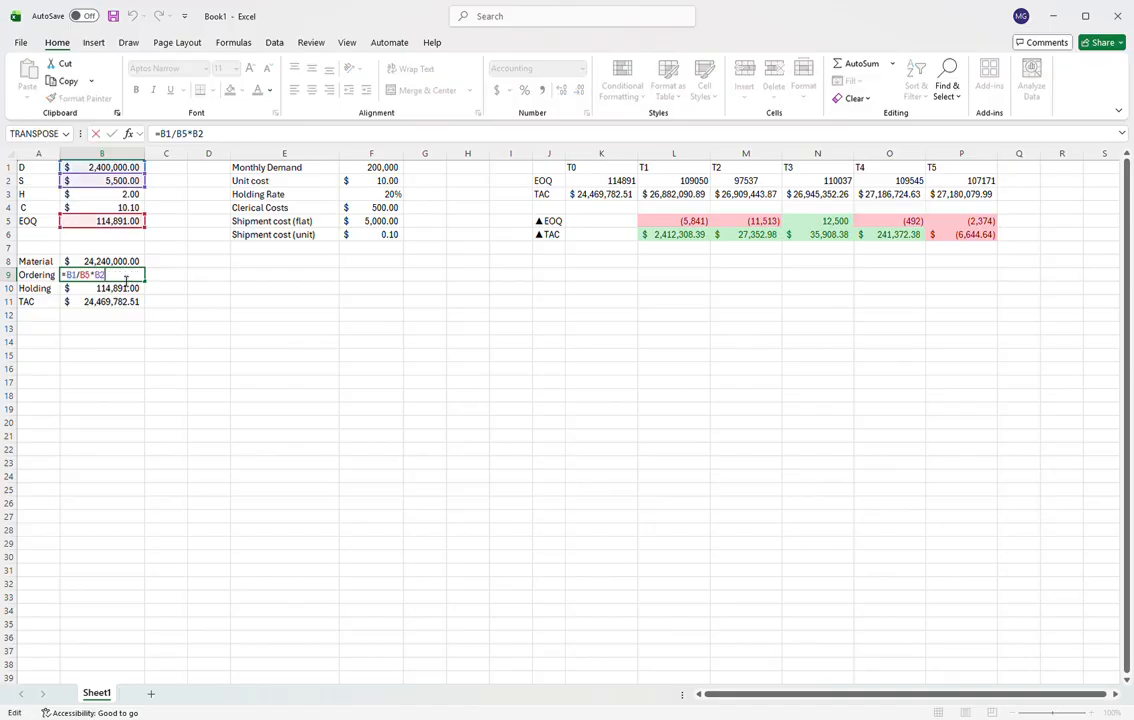
pyautogui.click(133, 291)
pyautogui.doubleClick(133, 291)
pyautogui.press('Escape')
pyautogui.moveTo(128, 274); pyautogui.dragTo(126, 288)
pyautogui.click(207, 248)
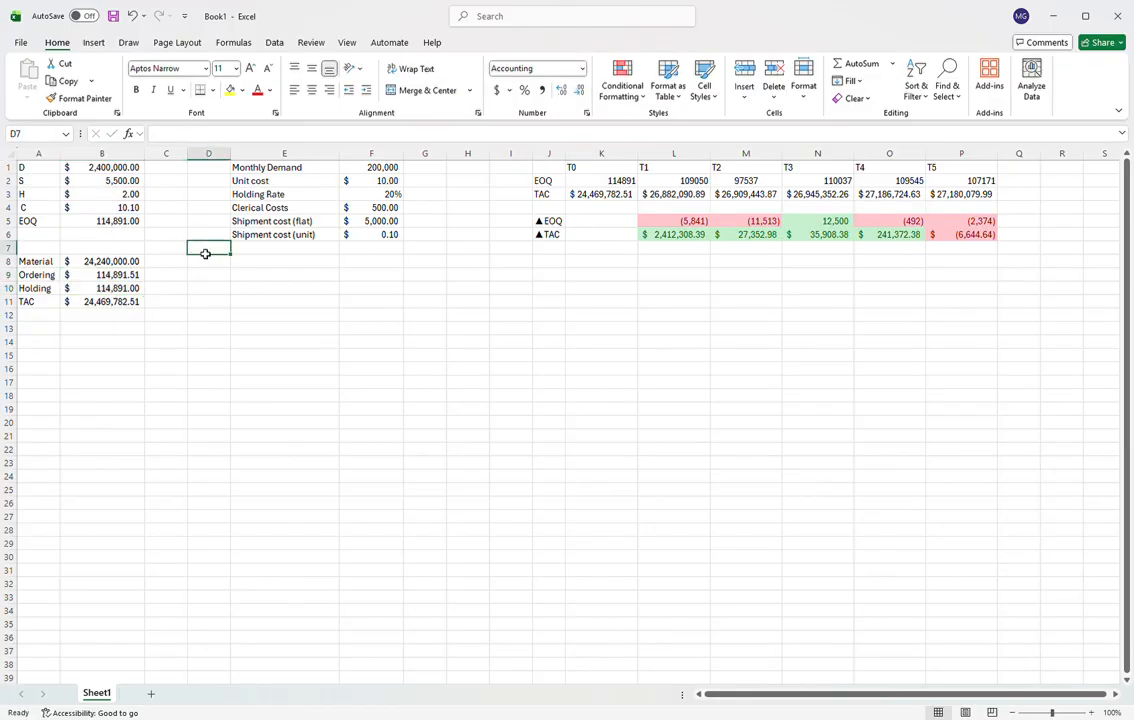
pyautogui.click(116, 303)
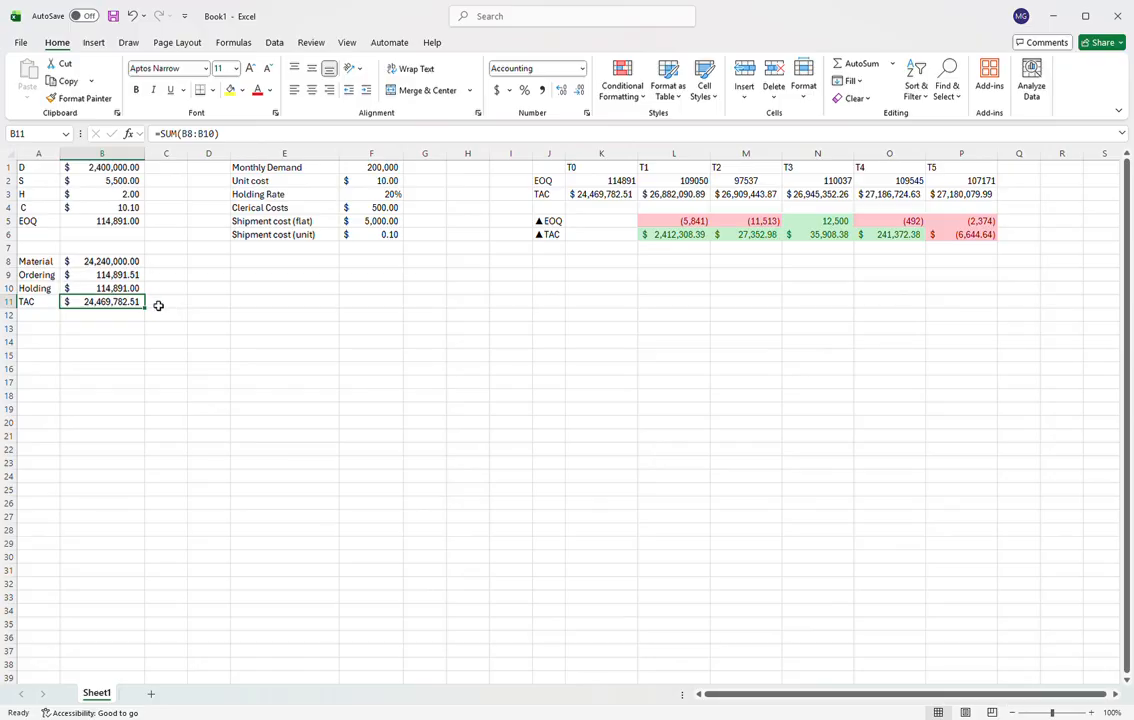
# Change the H formula in B3 to =B4*F3 so holding cost is based on C
pyautogui.click(128, 196)
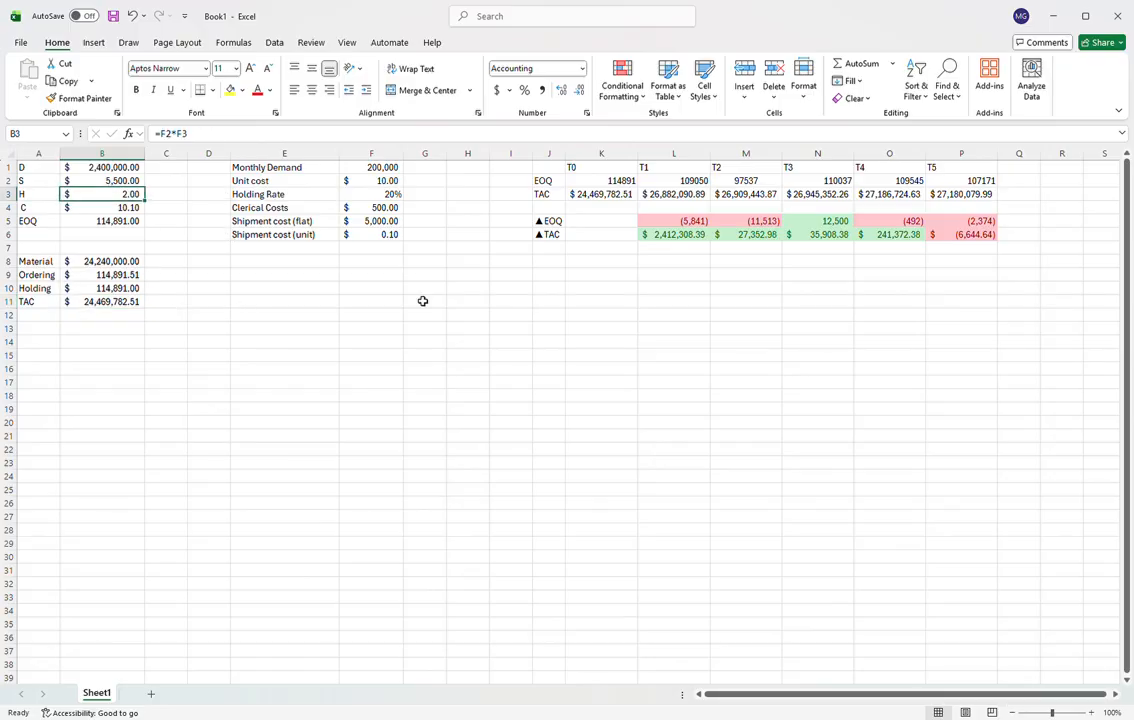
pyautogui.doubleClick(130, 195)
pyautogui.press('BackSpace')
pyautogui.press('BackSpace')
pyautogui.write('F3')
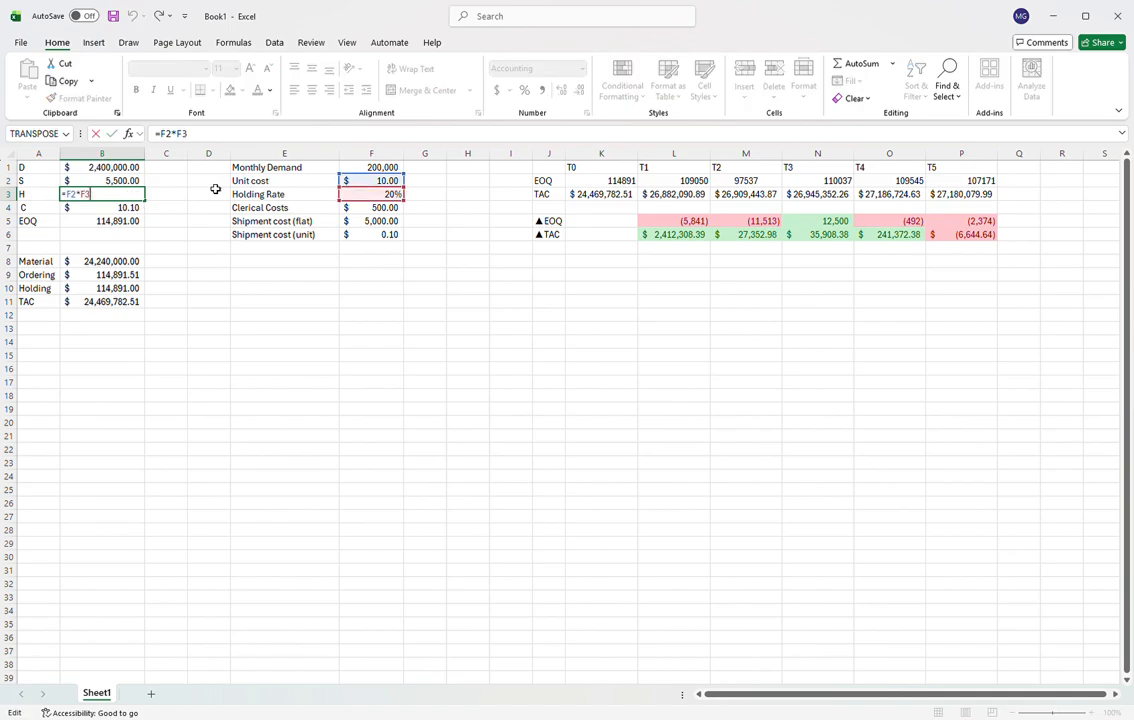
pyautogui.moveTo(350, 183); pyautogui.dragTo(121, 209)
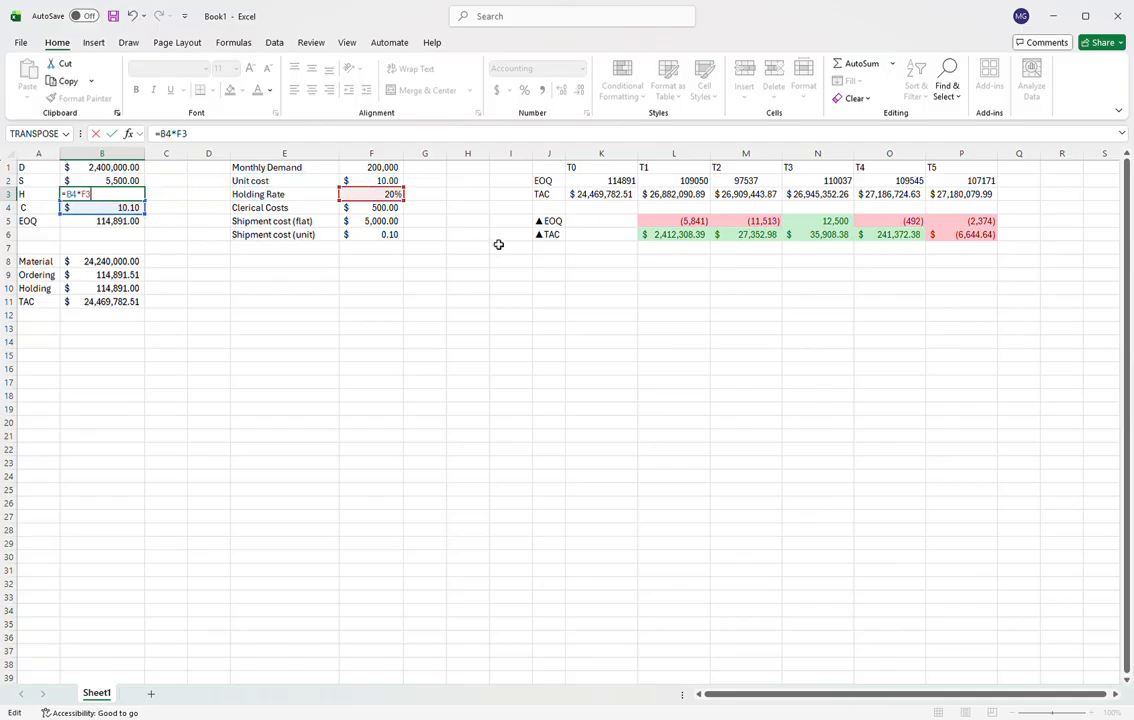
pyautogui.press('Return')
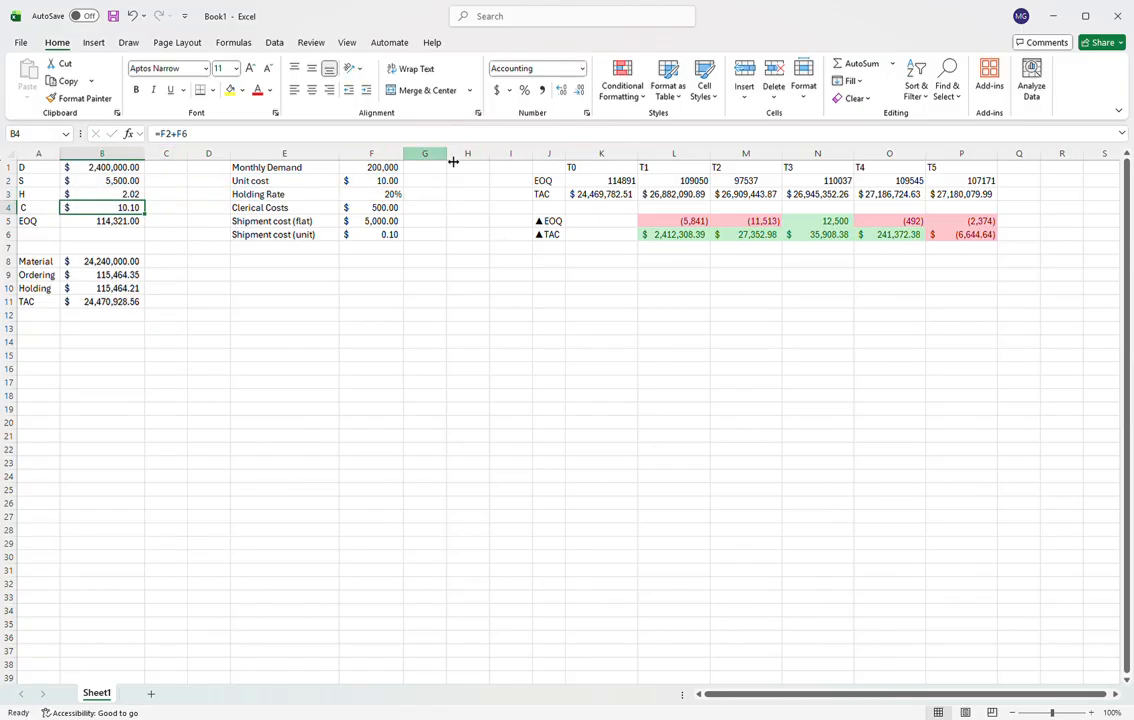
# Set the Unit cost to 11 for the T1 scenario
pyautogui.click(387, 181)
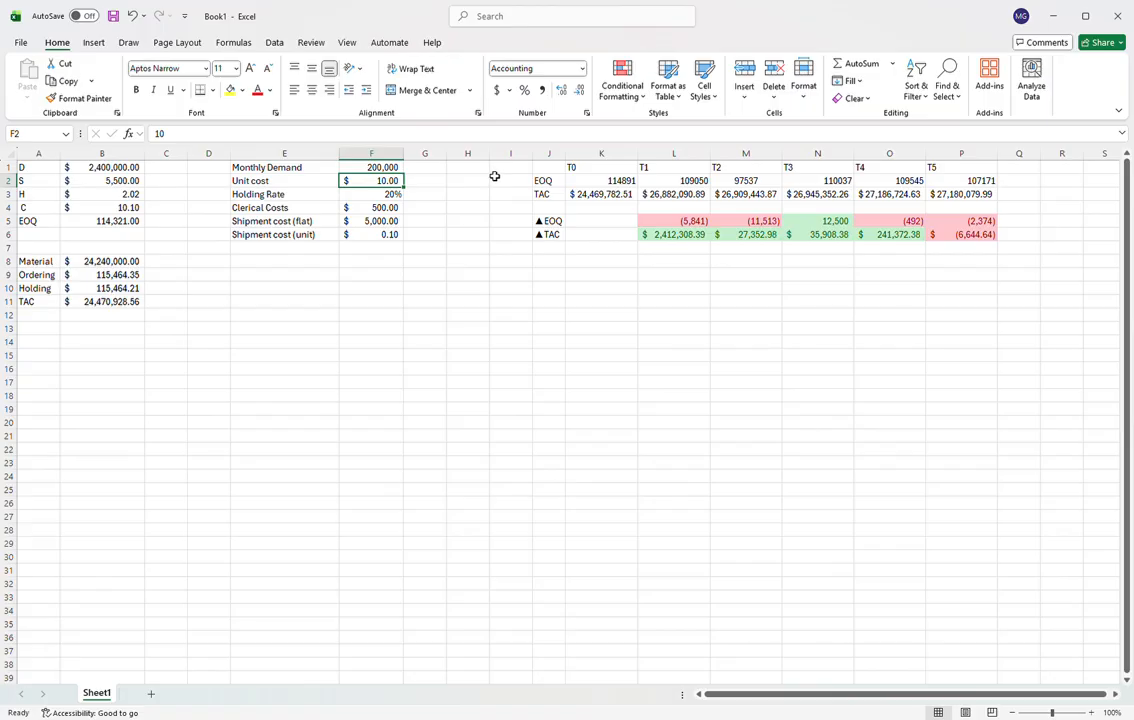
pyautogui.write('11')
pyautogui.press('Return')
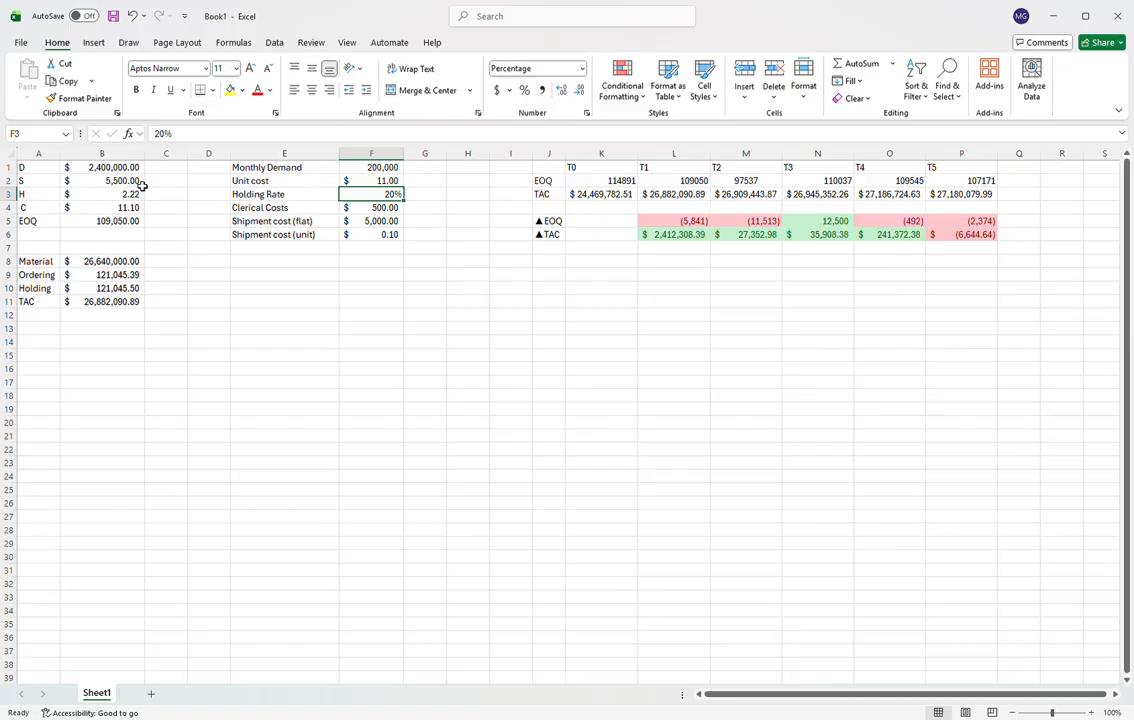
# Examine the recorded T1 TAC and the EOQ and TAC changes from T0, and select the T2 EOQ
pyautogui.click(696, 192)
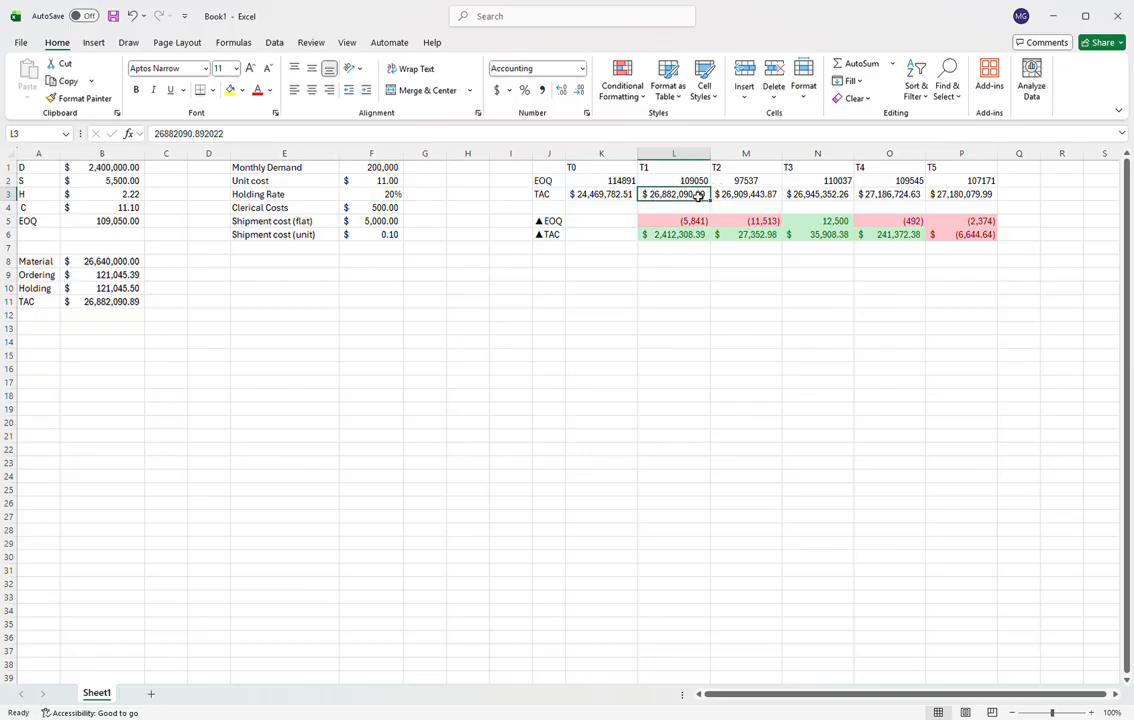
pyautogui.click(703, 222)
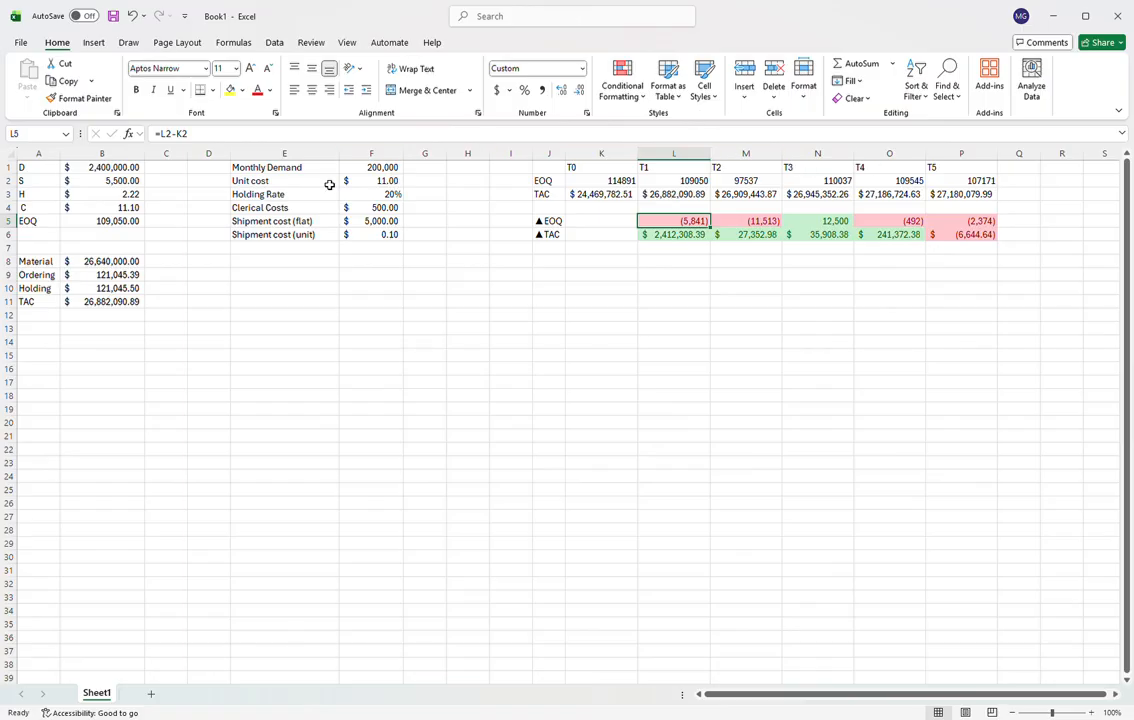
pyautogui.click(690, 234)
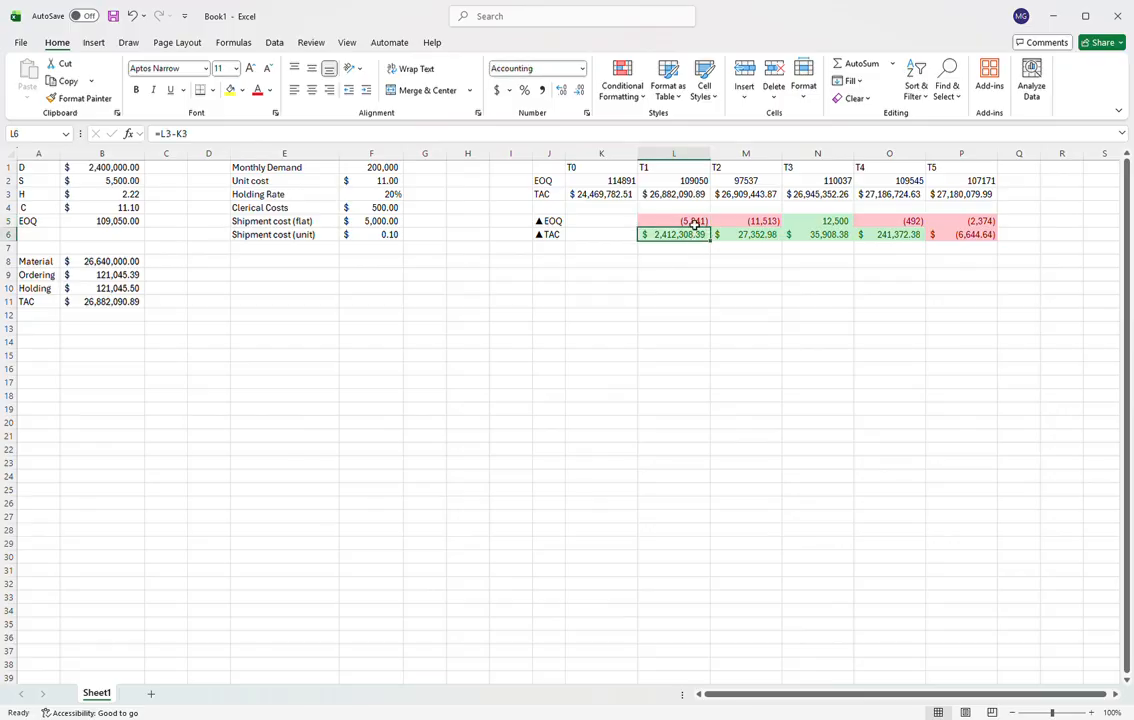
pyautogui.moveTo(666, 236); pyautogui.dragTo(861, 234)
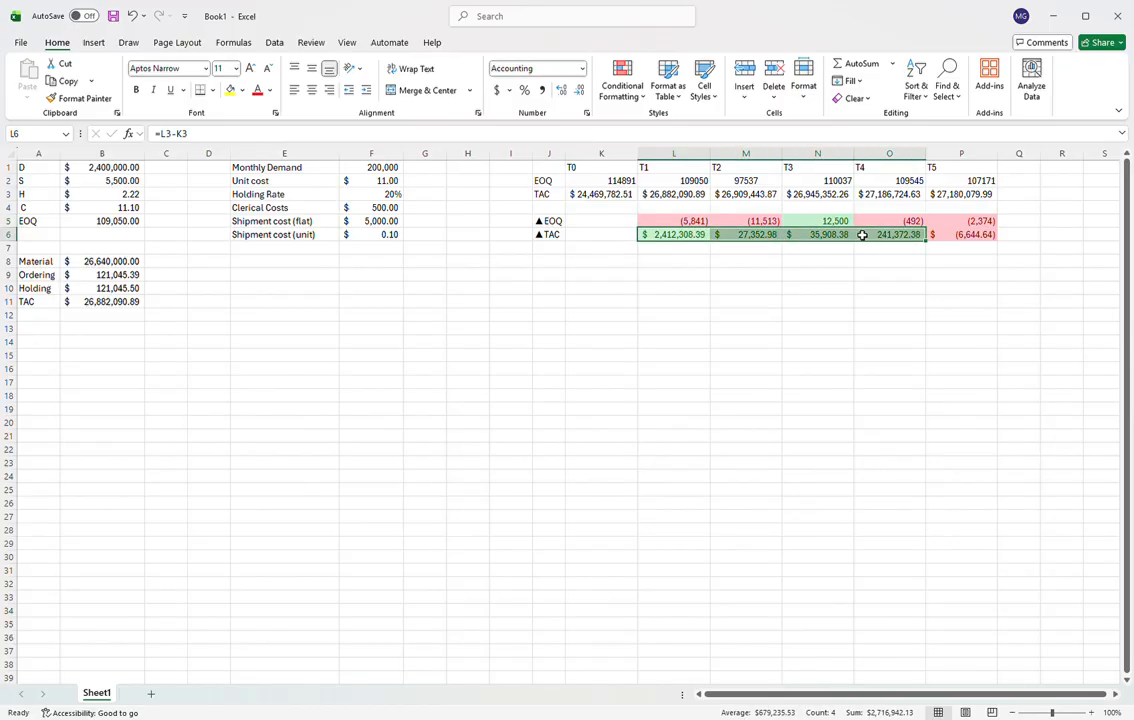
pyautogui.click(704, 235)
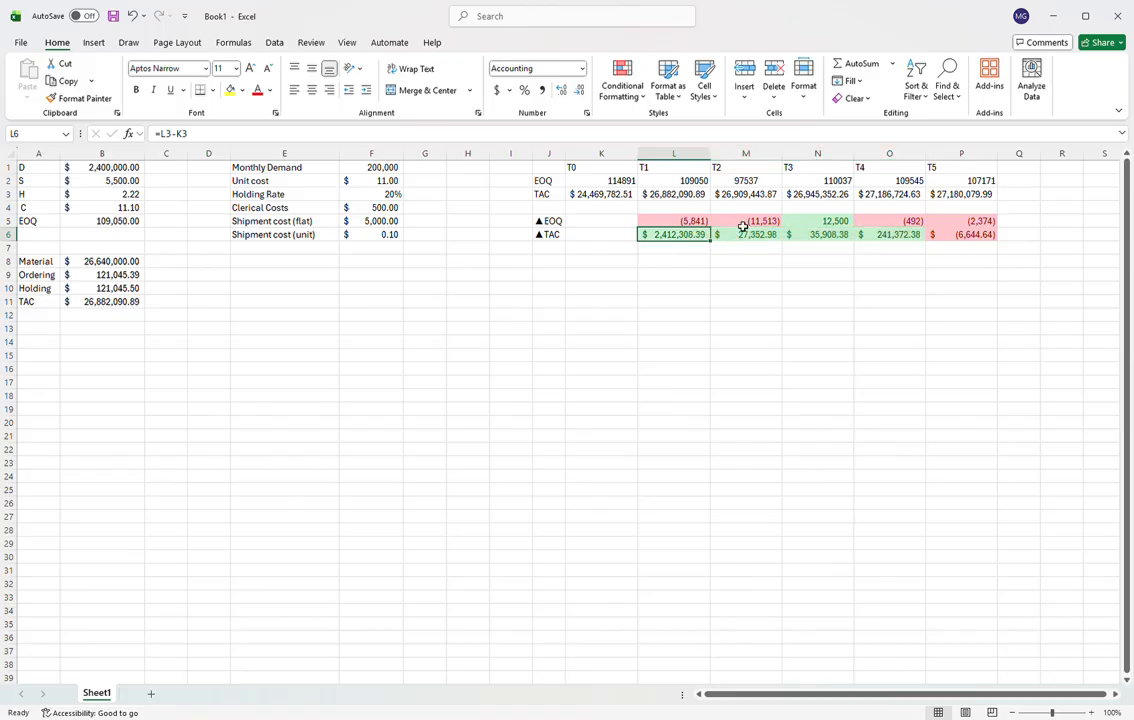
pyautogui.click(690, 264)
pyautogui.click(752, 181)
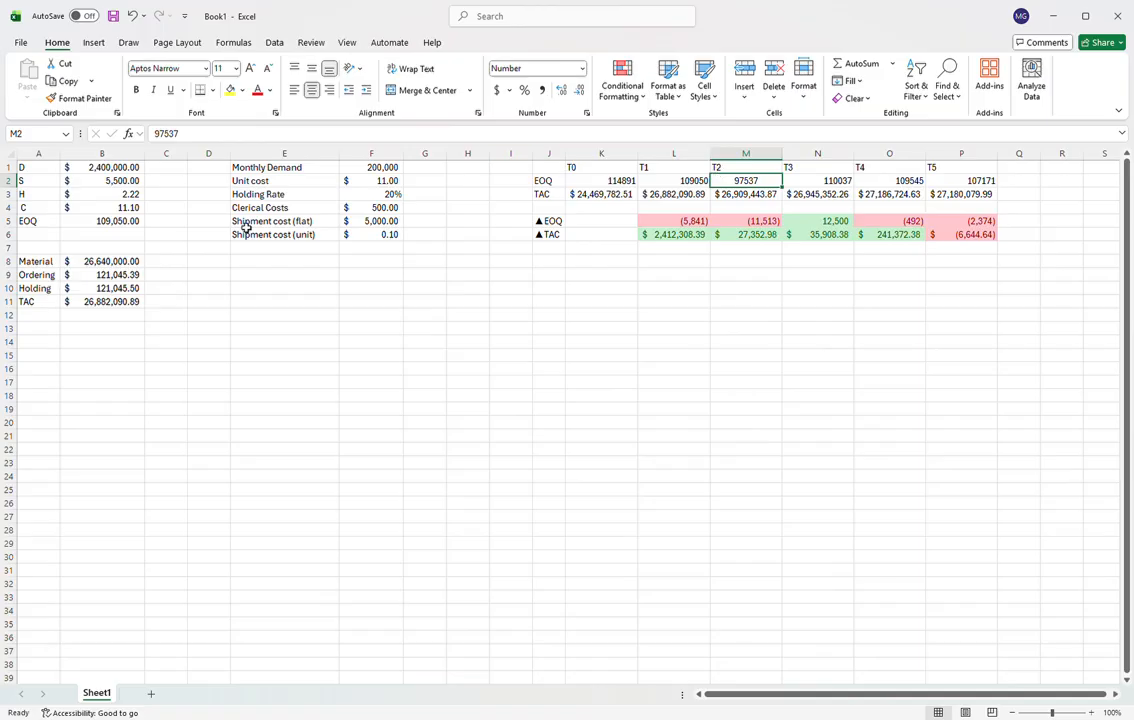
# Set the Holding Rate to 25% for the T2 scenario and check the EOQ, TAC and T2 change in TAC
pyautogui.click(396, 199)
pyautogui.write('25')
pyautogui.press('Return')
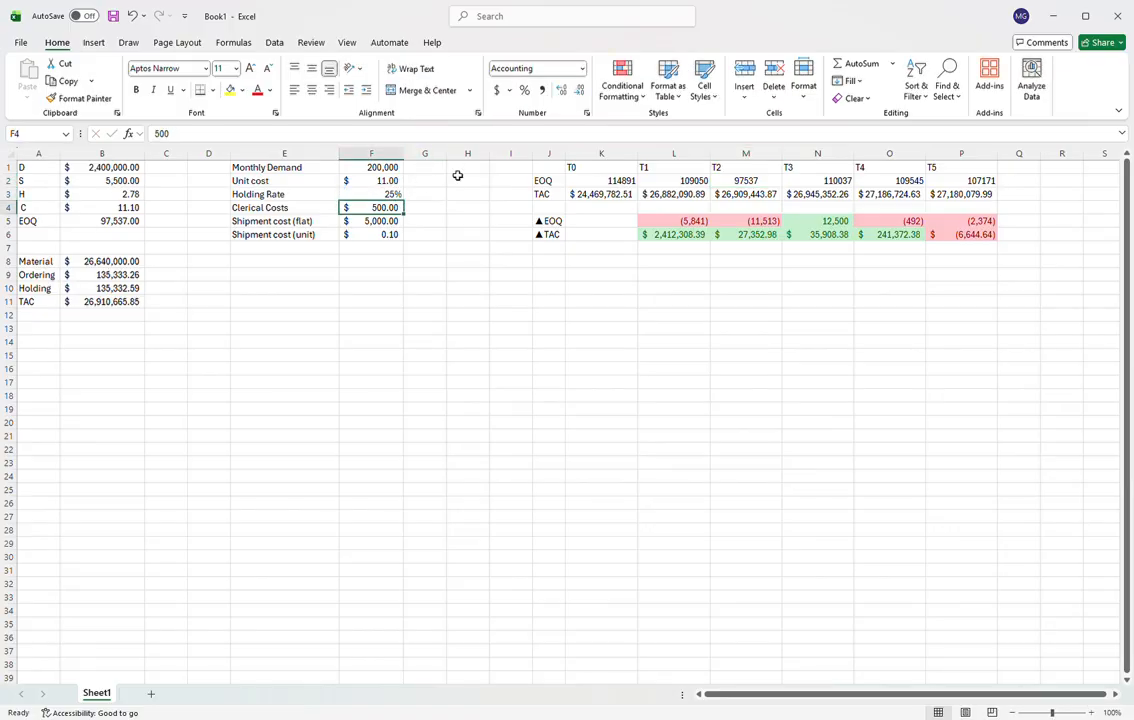
pyautogui.click(111, 228)
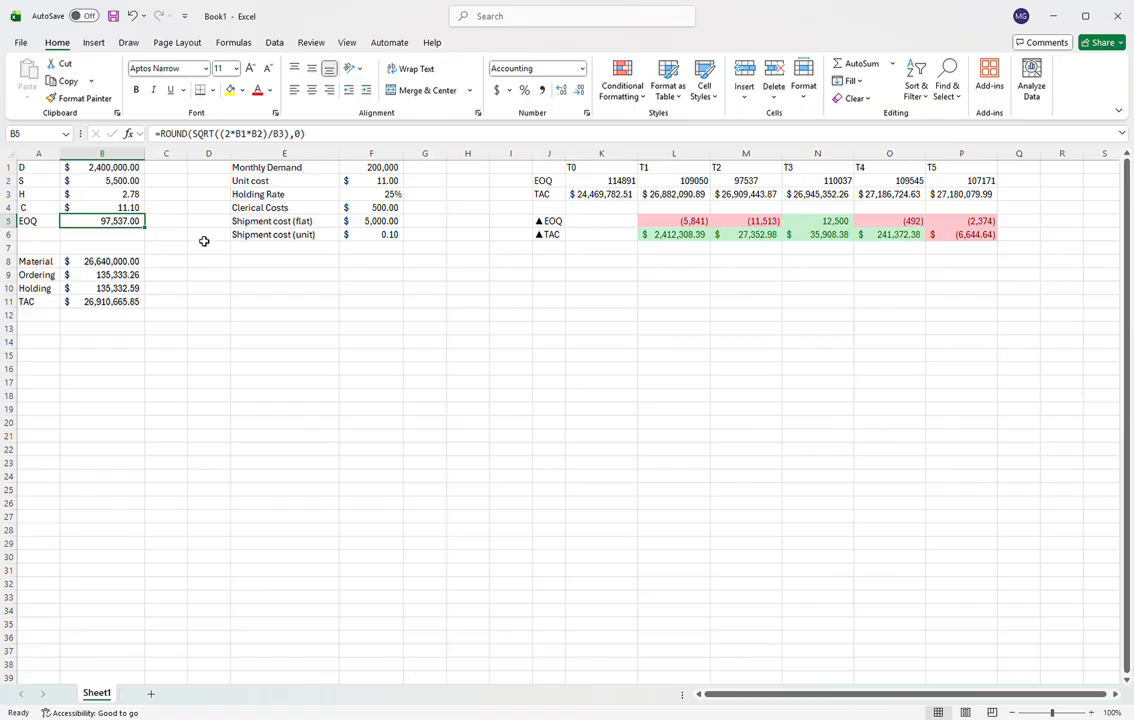
pyautogui.click(130, 303)
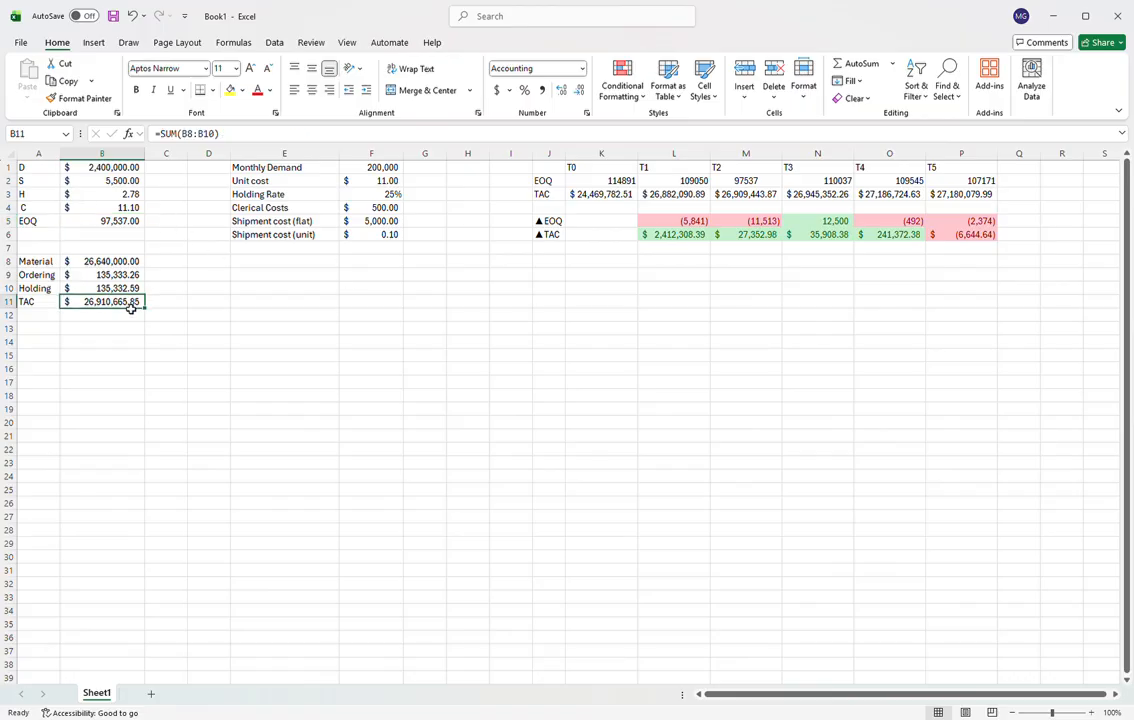
pyautogui.click(768, 236)
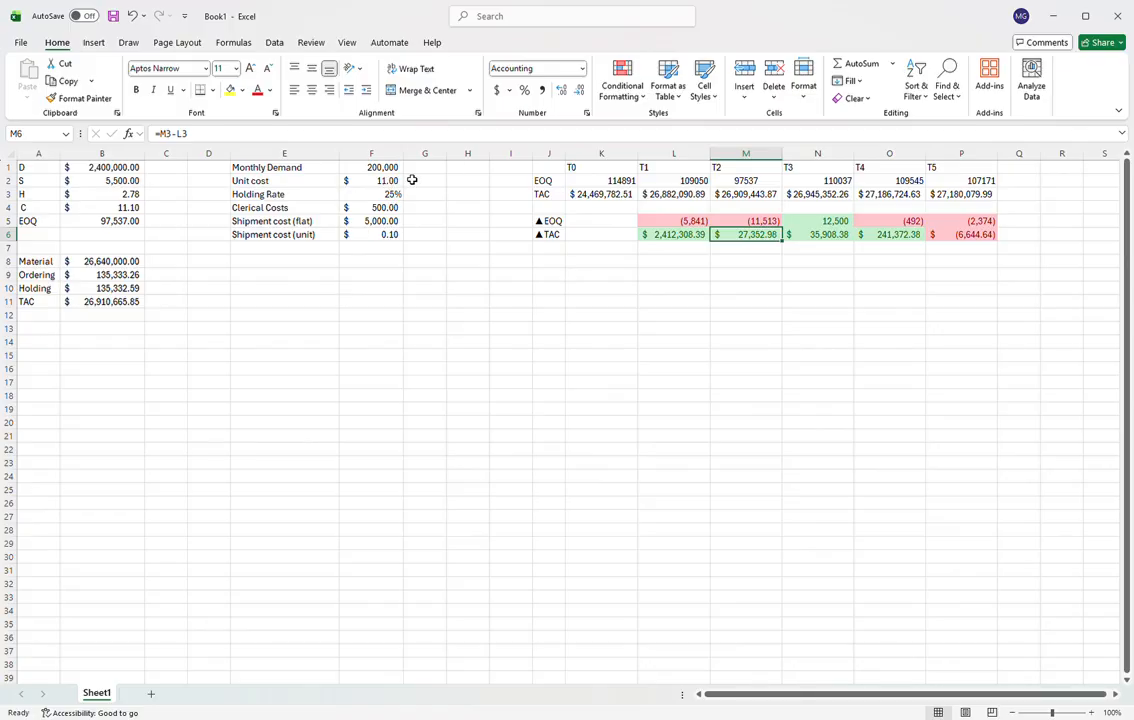
# Set the flat Shipment cost to 6,500 for the T3 scenario and check the T3 change in EOQ
pyautogui.click(400, 223)
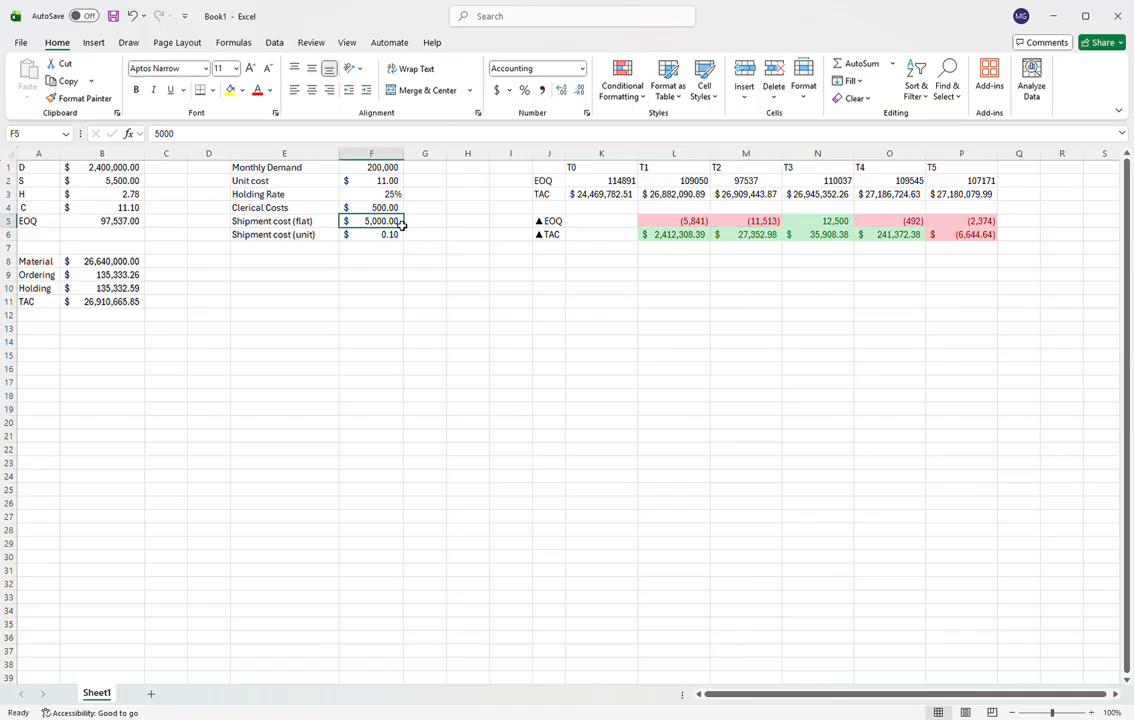
pyautogui.write('6')
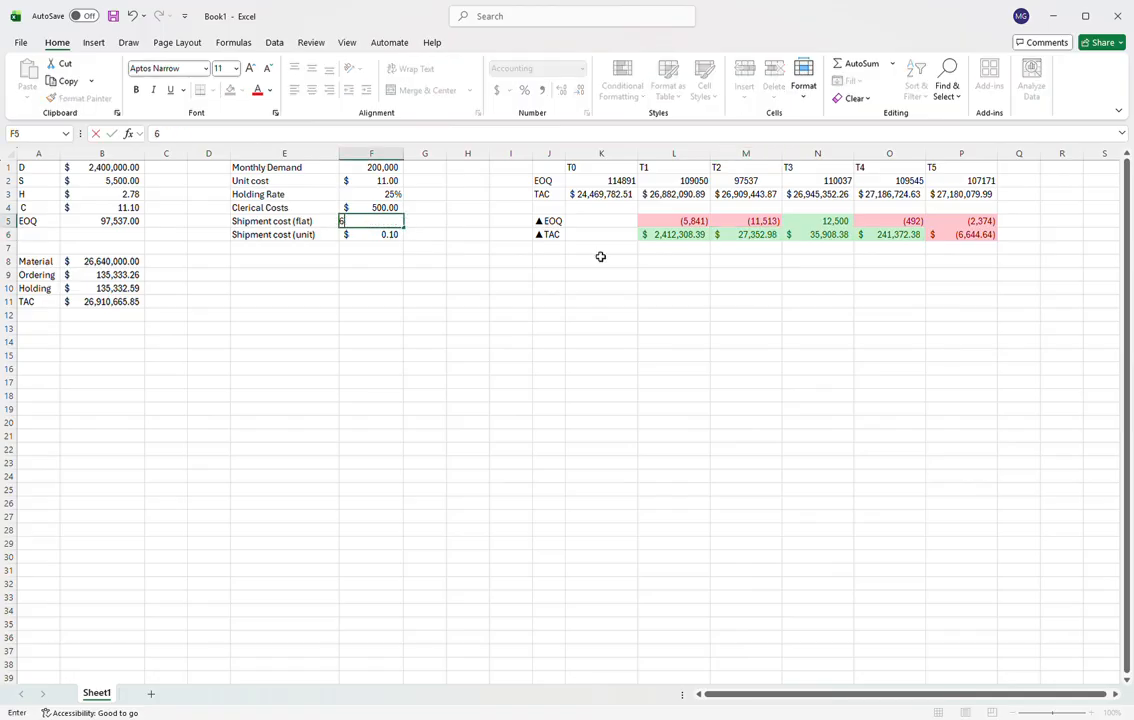
pyautogui.write(',5000')
pyautogui.press('Return')
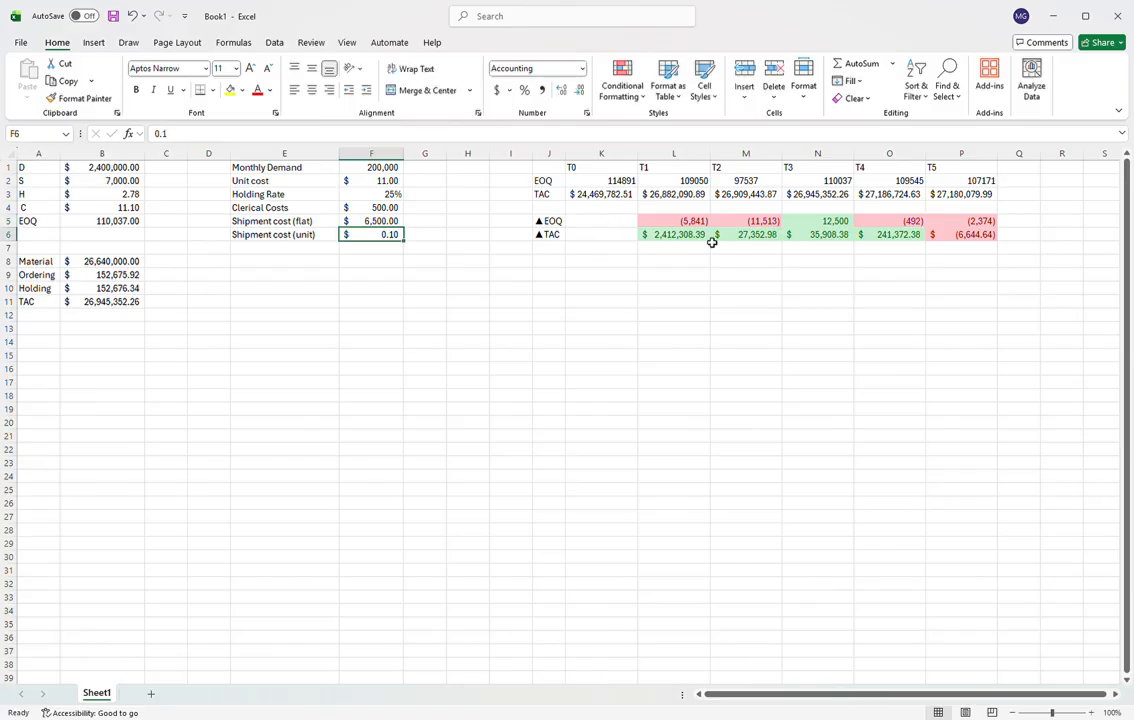
pyautogui.click(838, 224)
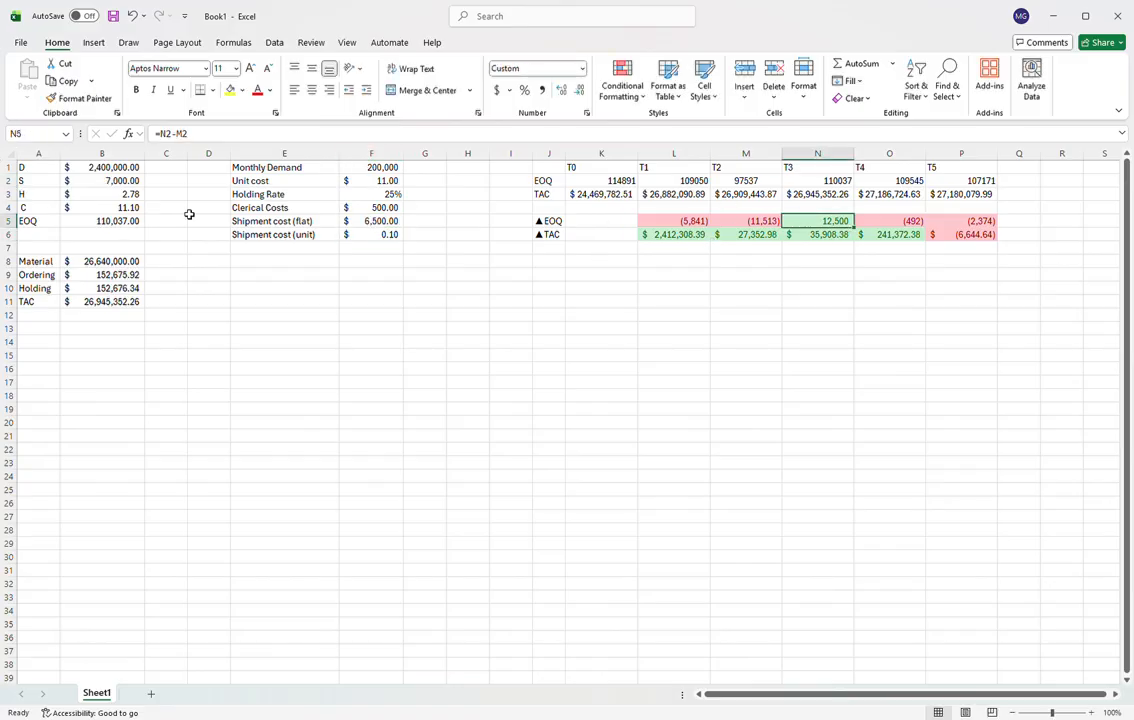
# Set the unit Shipment cost to 0.20 for the T4 scenario and check the EOQ and its T4 change
pyautogui.moveTo(271, 225); pyautogui.dragTo(347, 230)
pyautogui.click(279, 238)
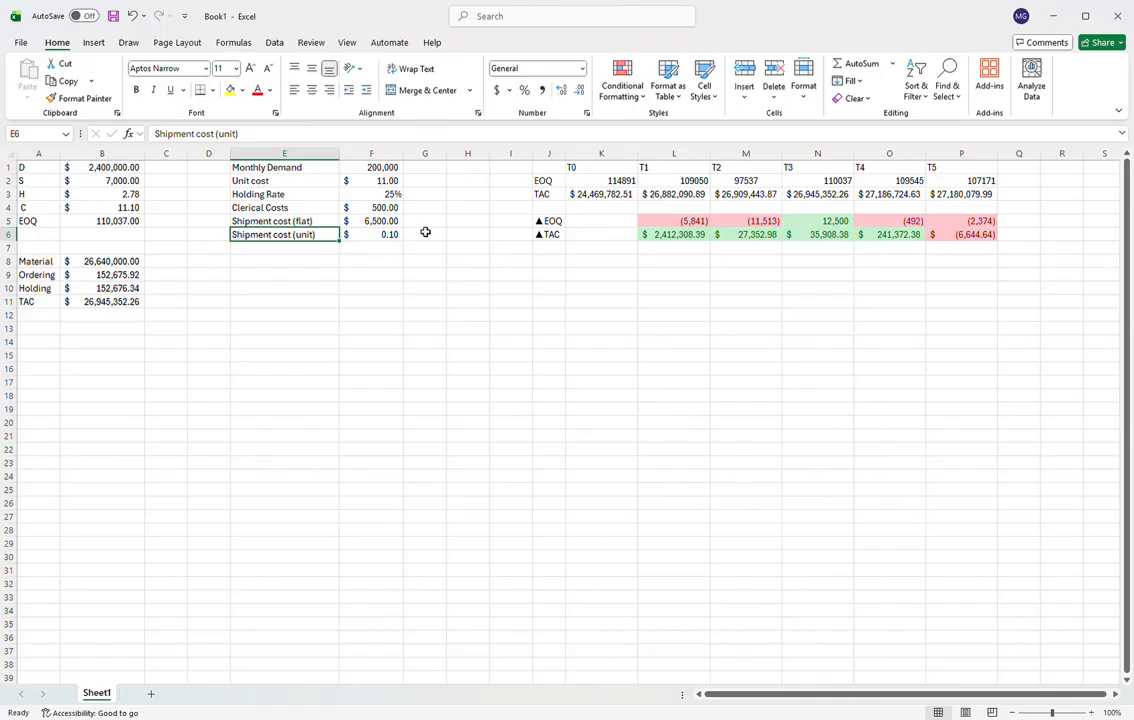
pyautogui.click(380, 207)
pyautogui.click(387, 221)
pyautogui.click(390, 236)
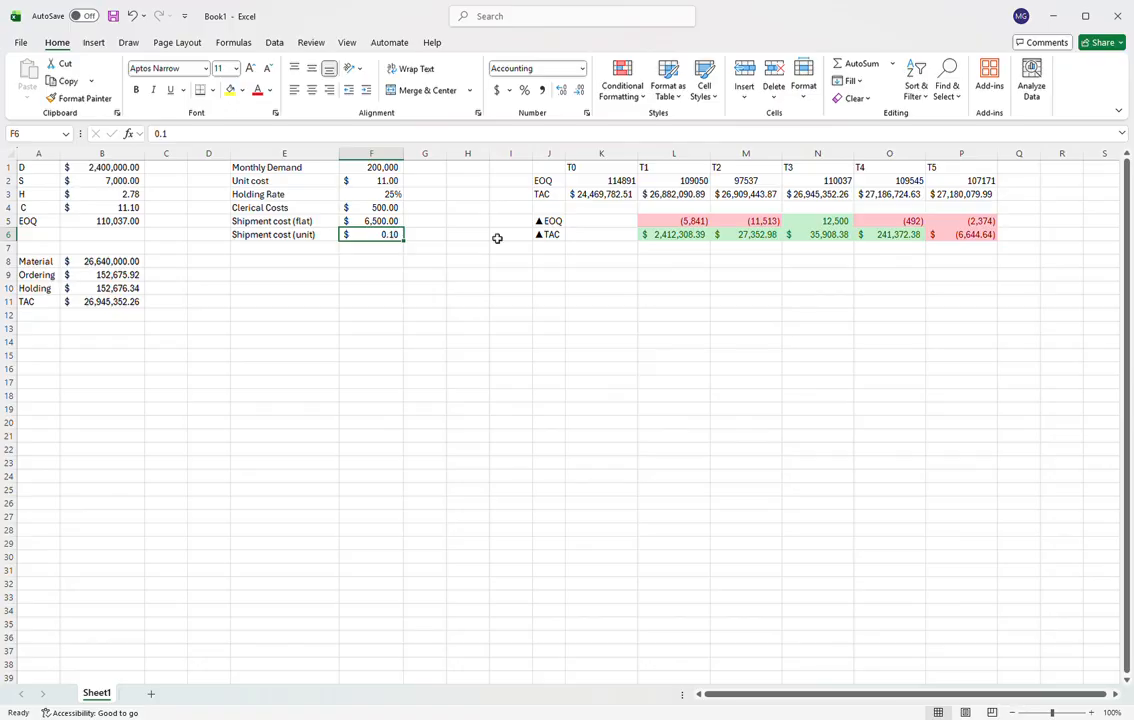
pyautogui.write('0.2')
pyautogui.press('Return')
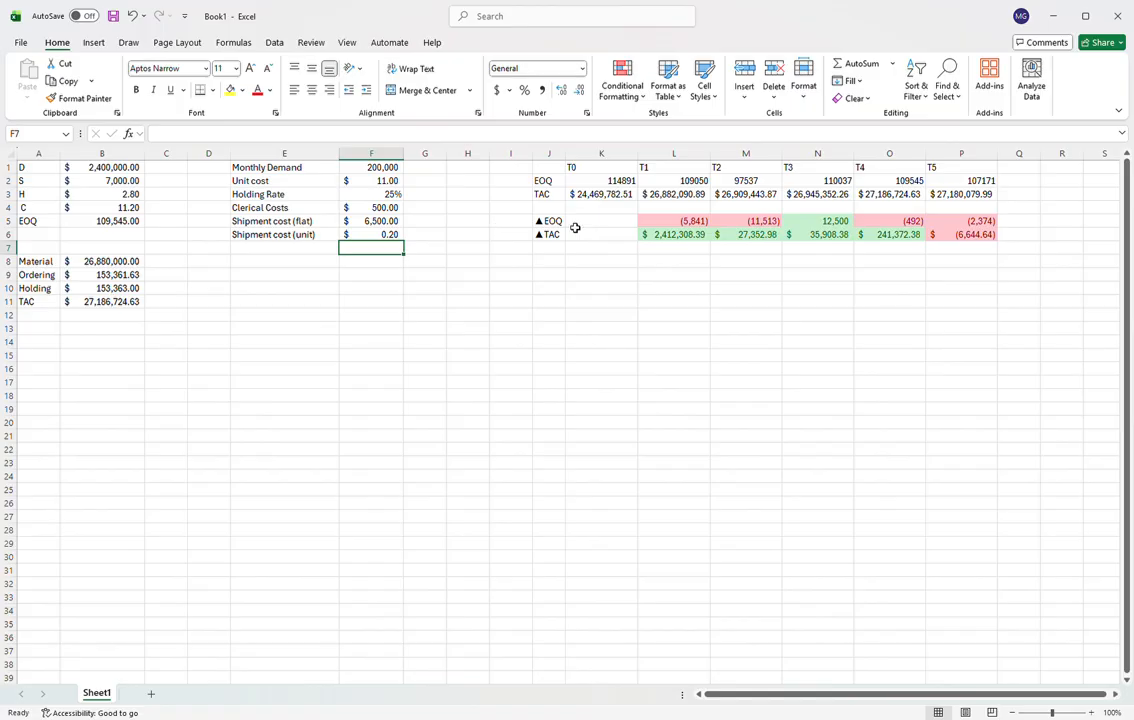
pyautogui.click(108, 224)
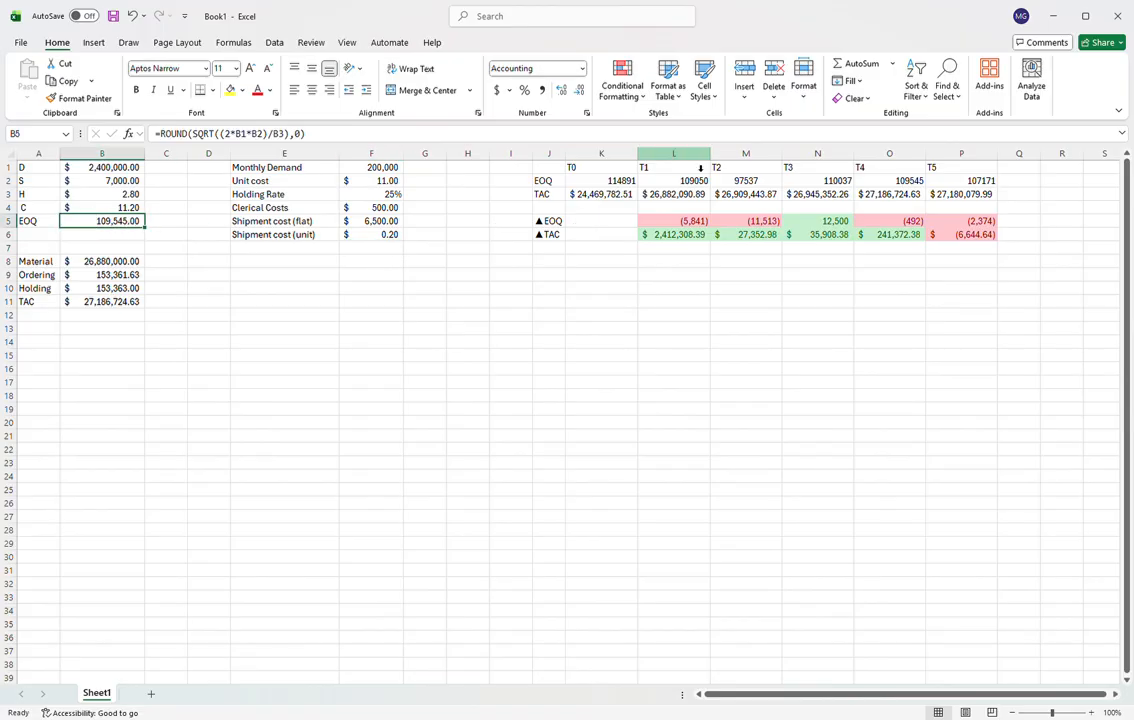
pyautogui.click(916, 222)
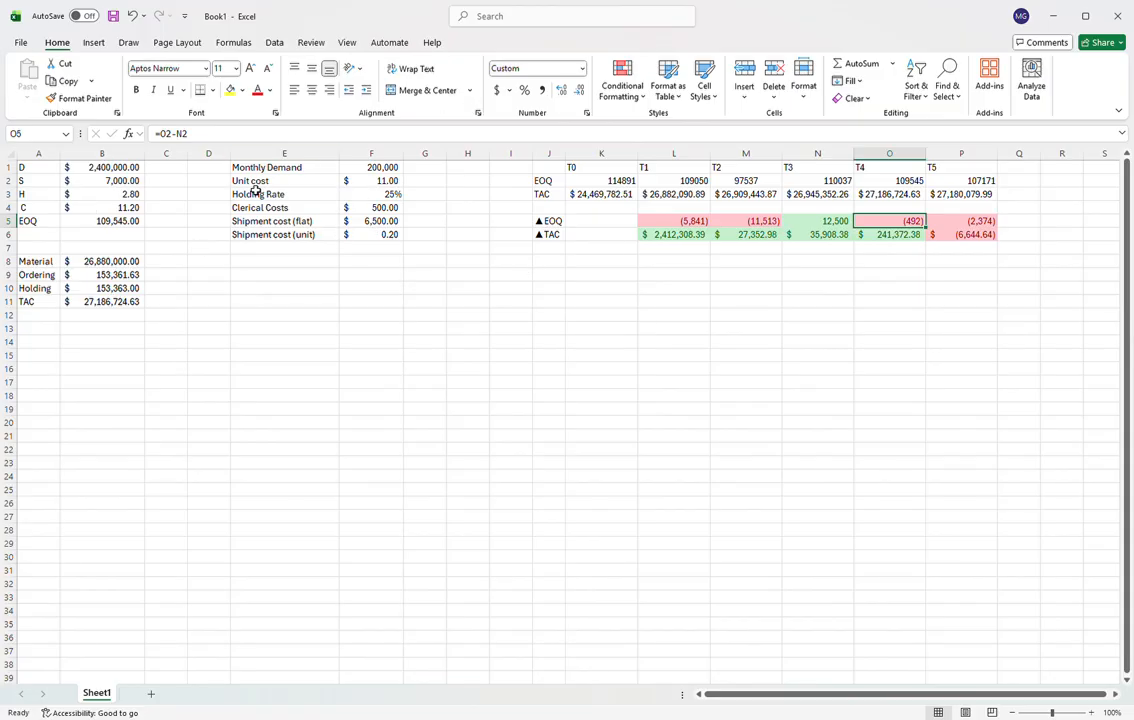
# Set the Clerical Costs to 200 for the T5 scenario
pyautogui.click(391, 209)
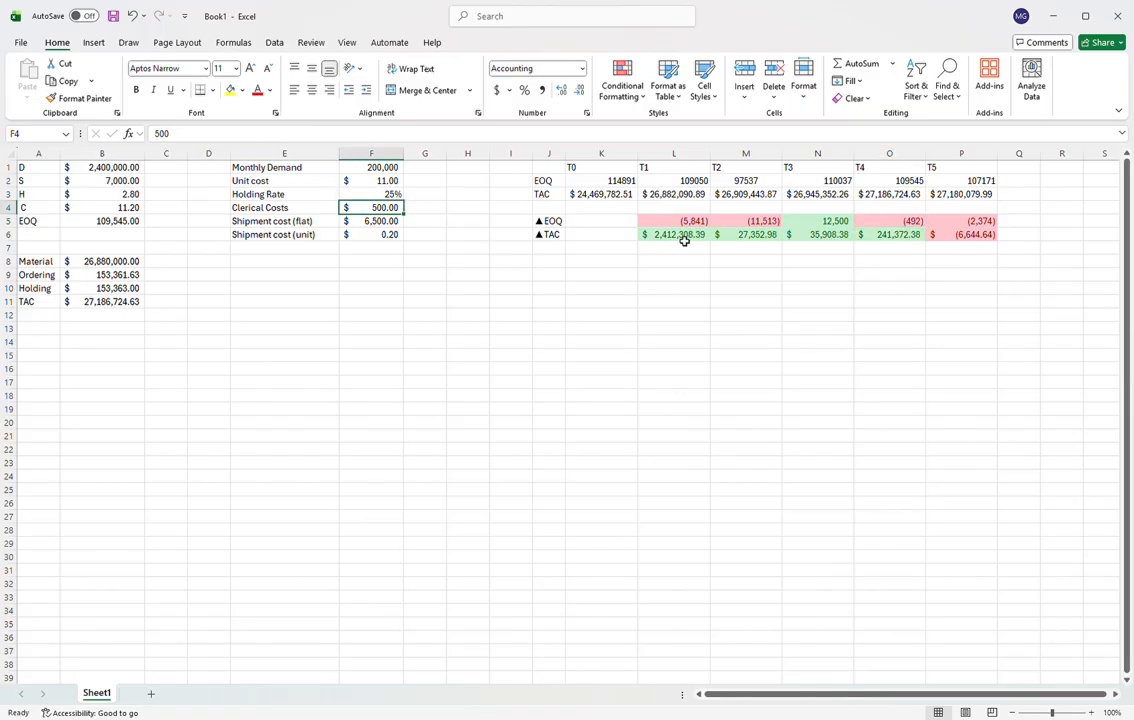
pyautogui.write('200')
pyautogui.press('Return')
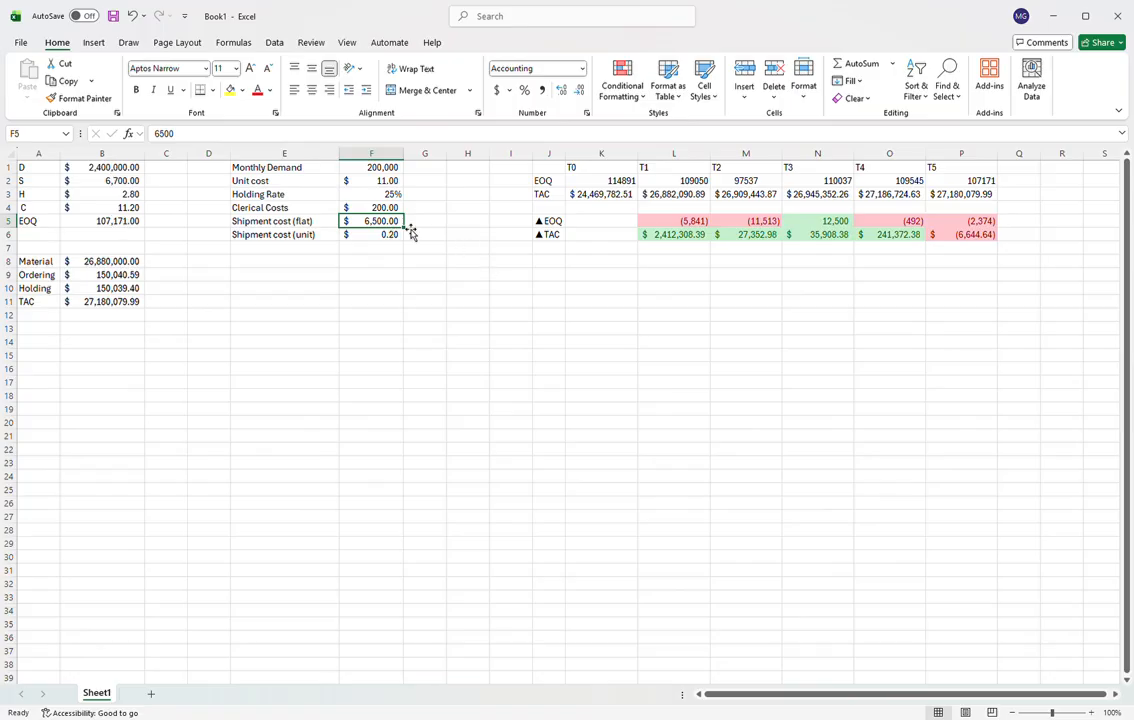
# Examine the TAC formula and the T5 changes, and compare the EOQ and TAC changes across T1 to T5
pyautogui.click(110, 303)
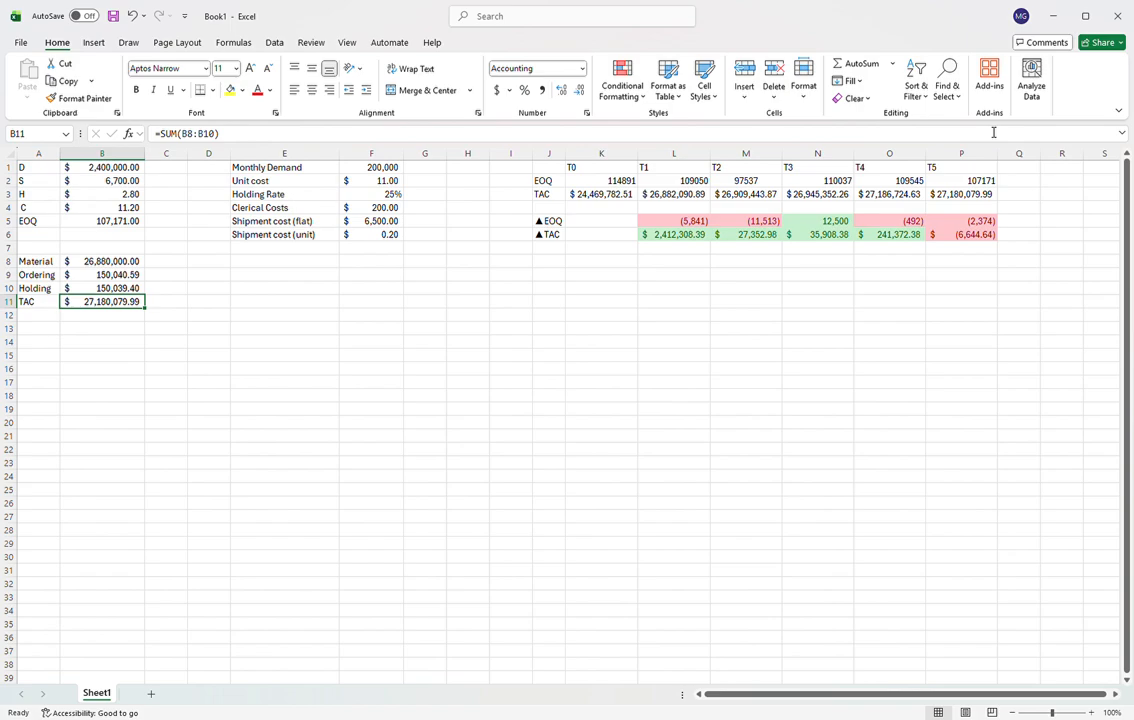
pyautogui.click(984, 236)
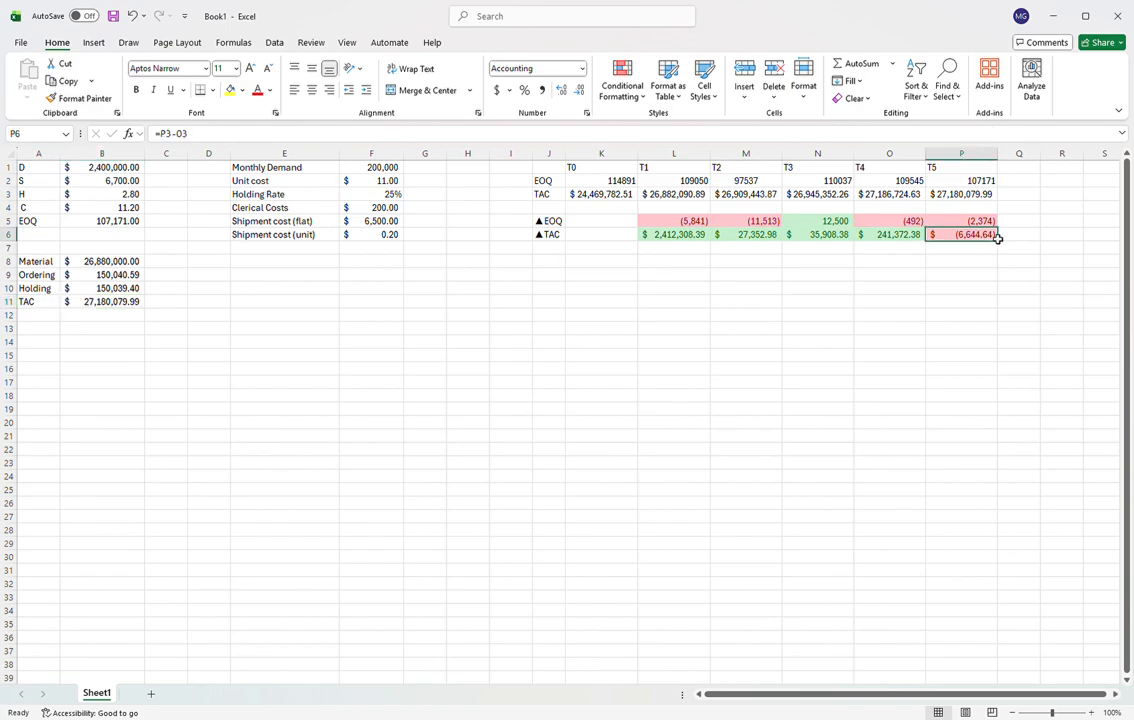
pyautogui.click(982, 222)
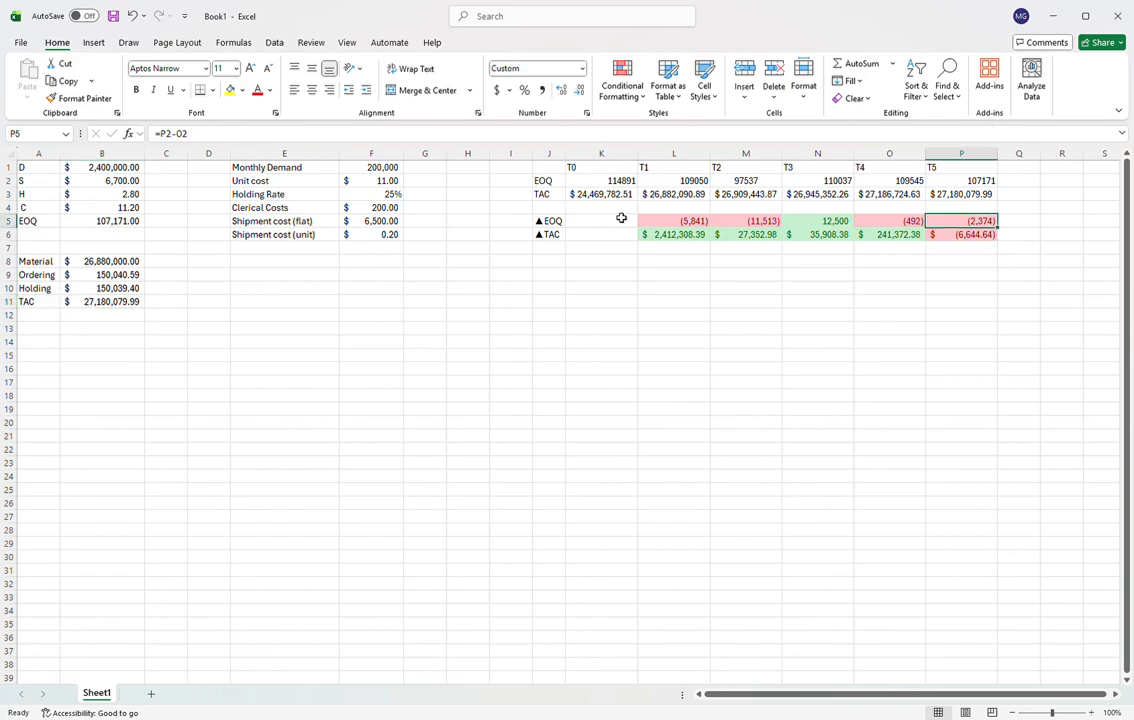
pyautogui.moveTo(665, 221); pyautogui.dragTo(949, 223)
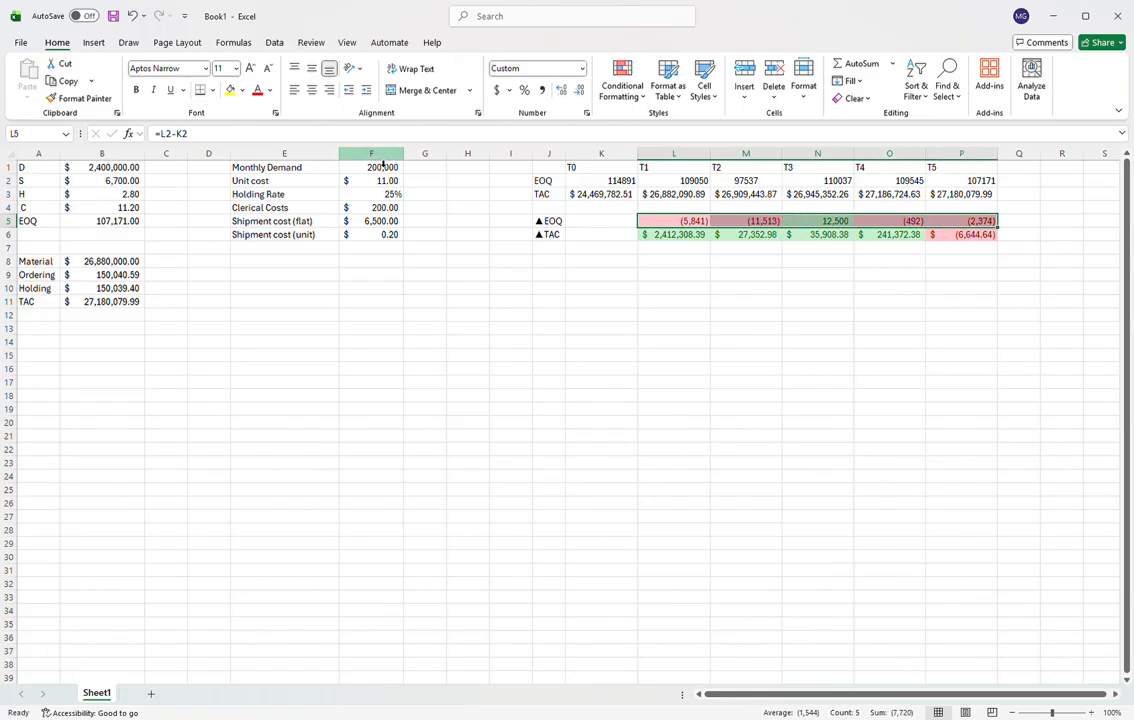
pyautogui.click(660, 236)
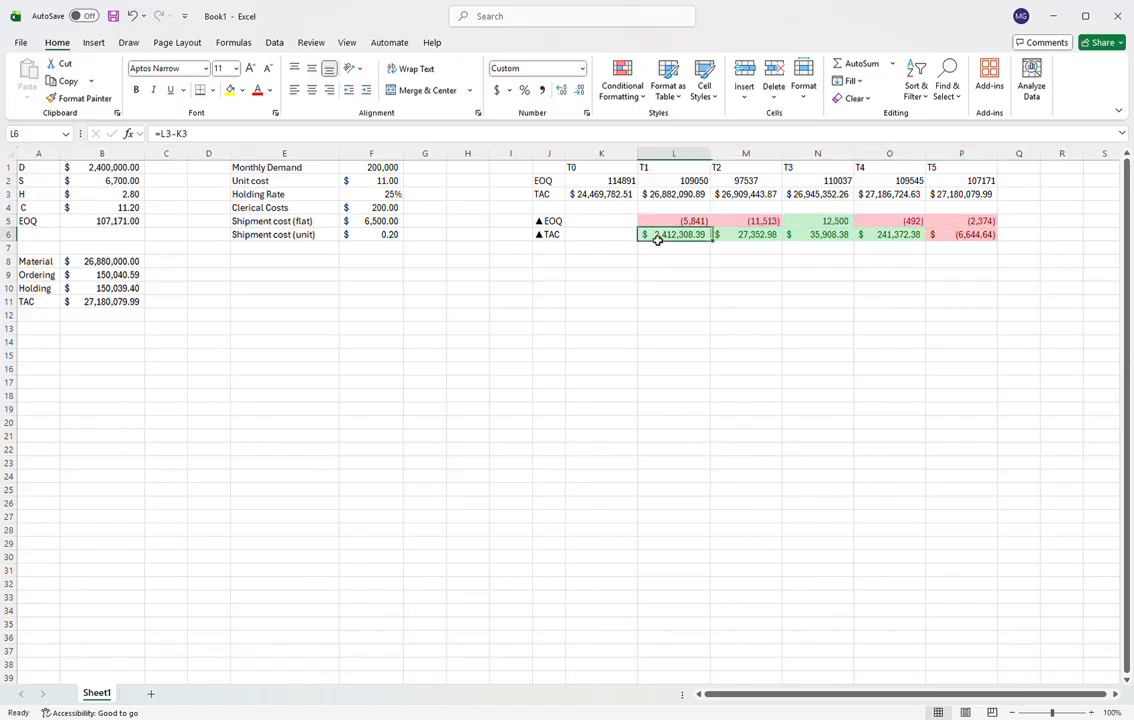
pyautogui.moveTo(660, 222); pyautogui.dragTo(966, 238)
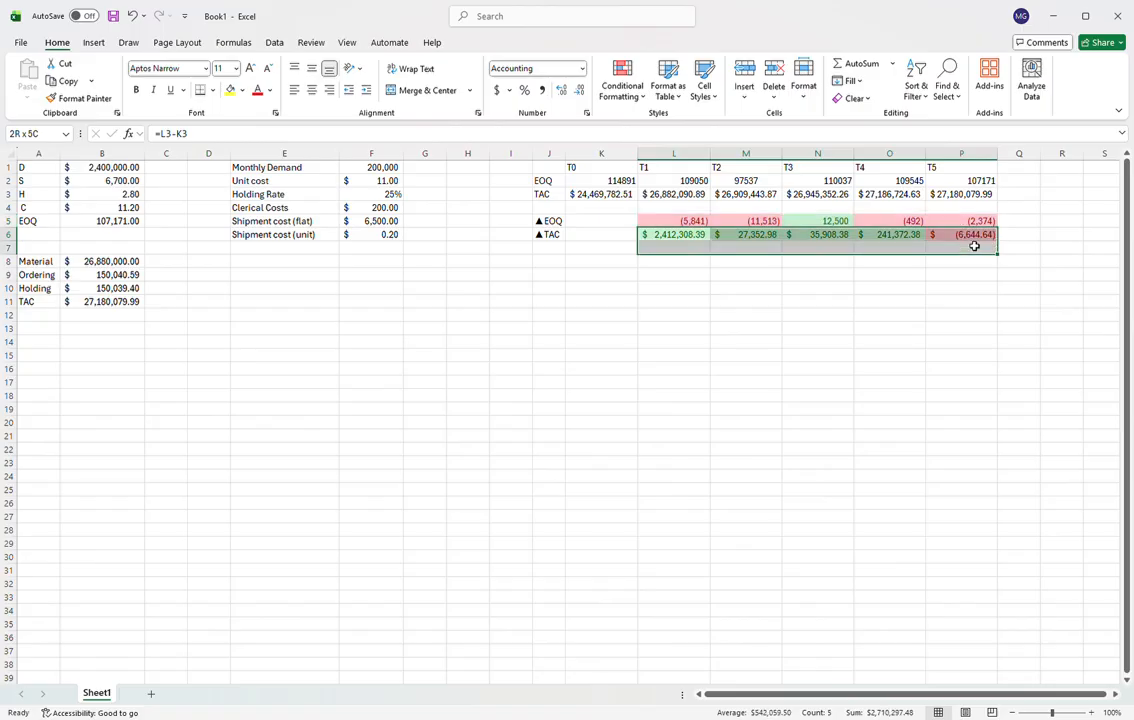
pyautogui.click(670, 235)
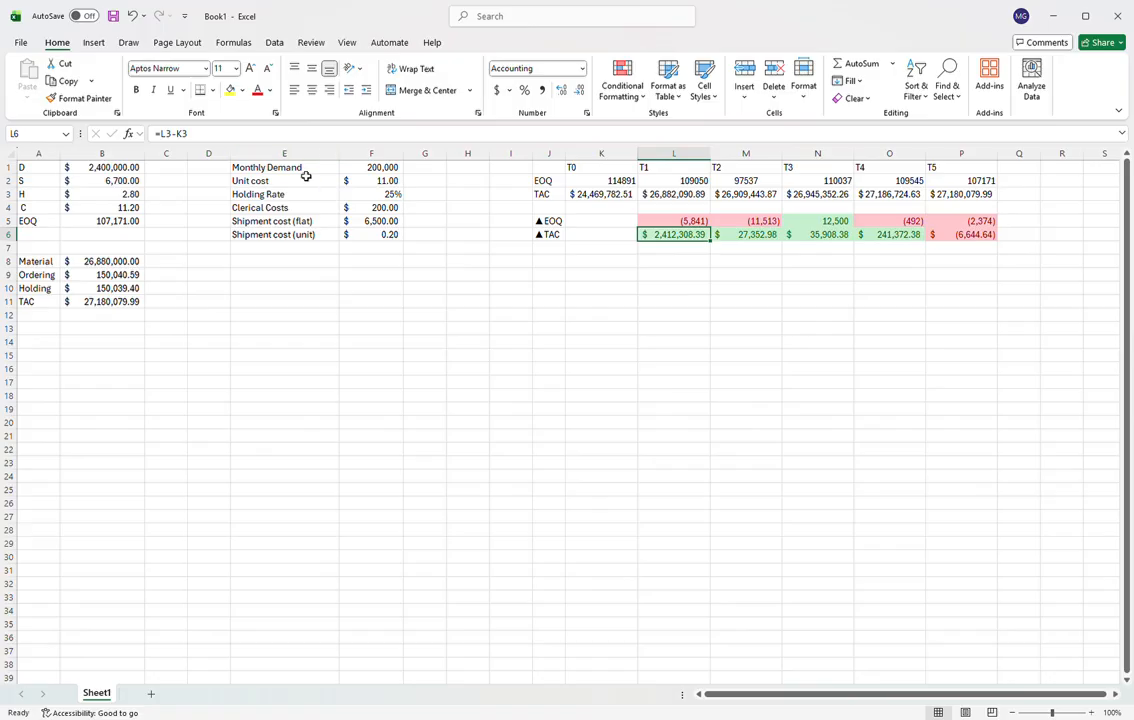
pyautogui.click(980, 240)
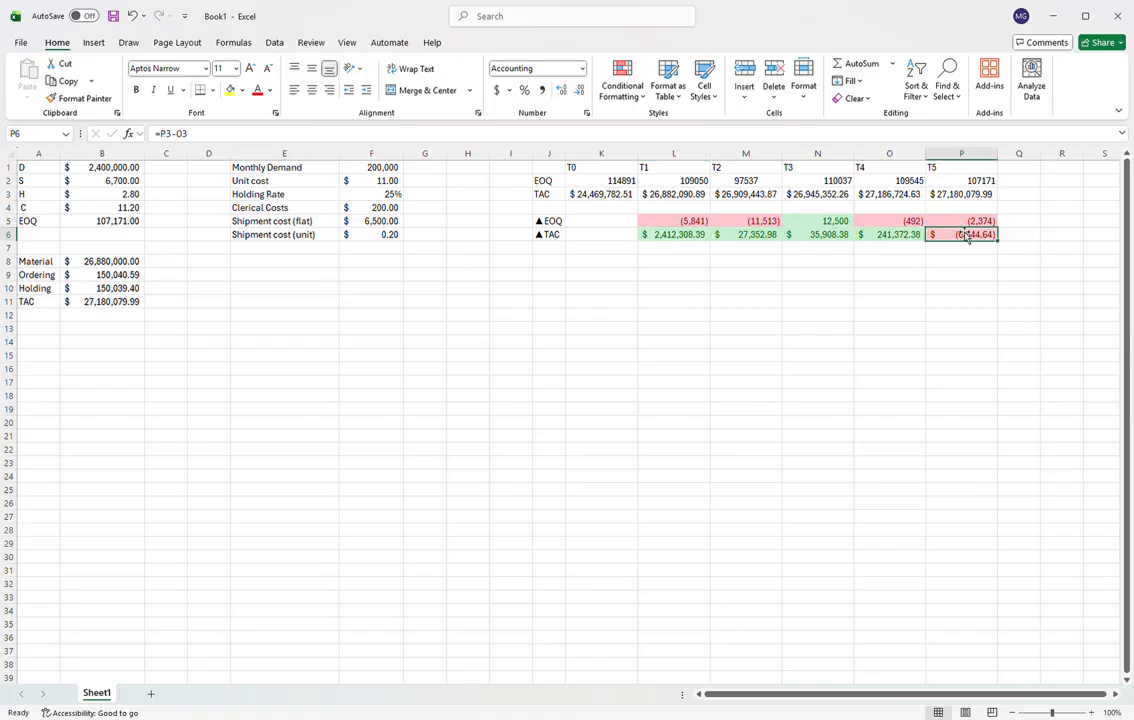